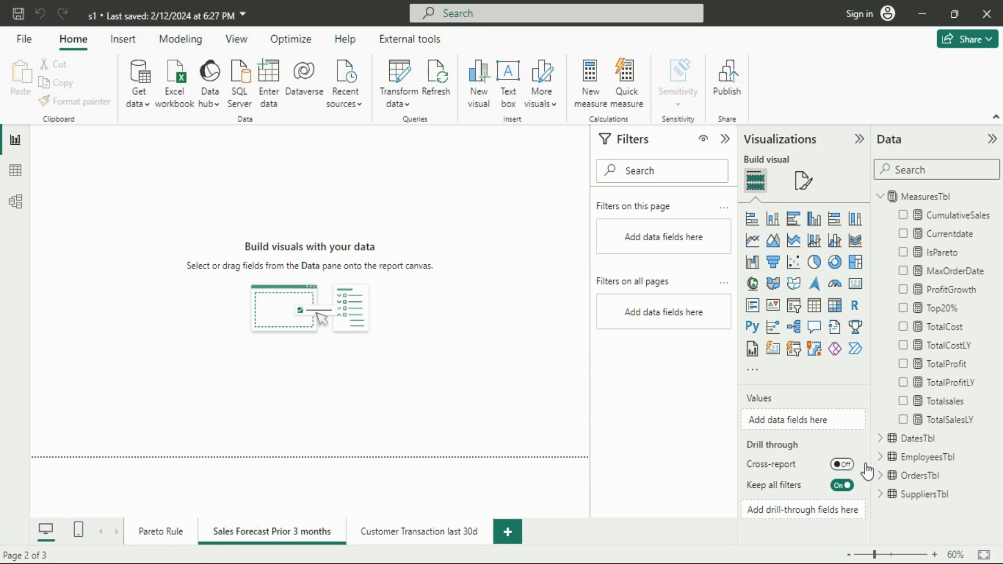
# Add a table visual with the Date hierarchy from DatesTbl and move it in from the page corner
pyautogui.click(882, 444)
pyautogui.scroll(-2, 889, 444)
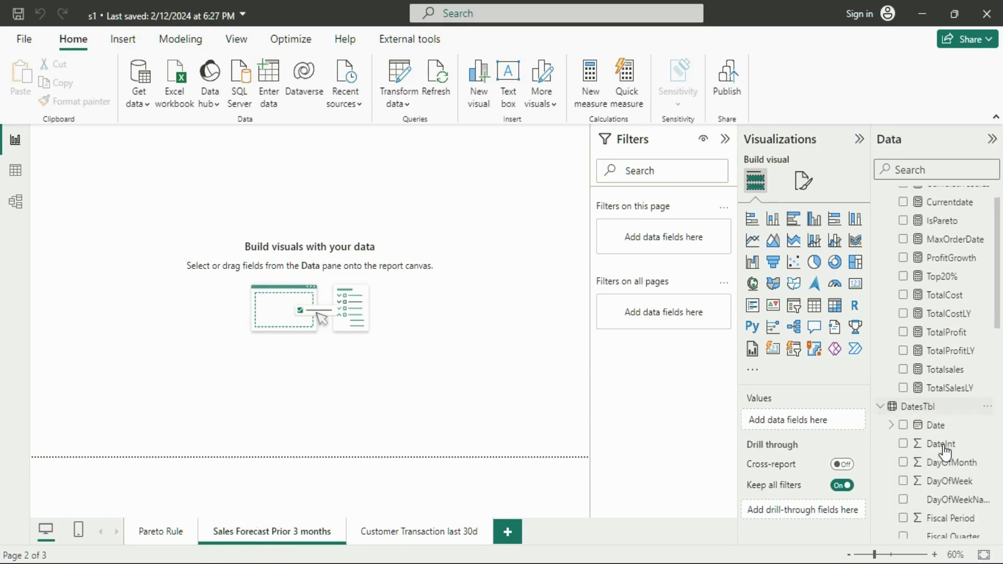
pyautogui.click(903, 353)
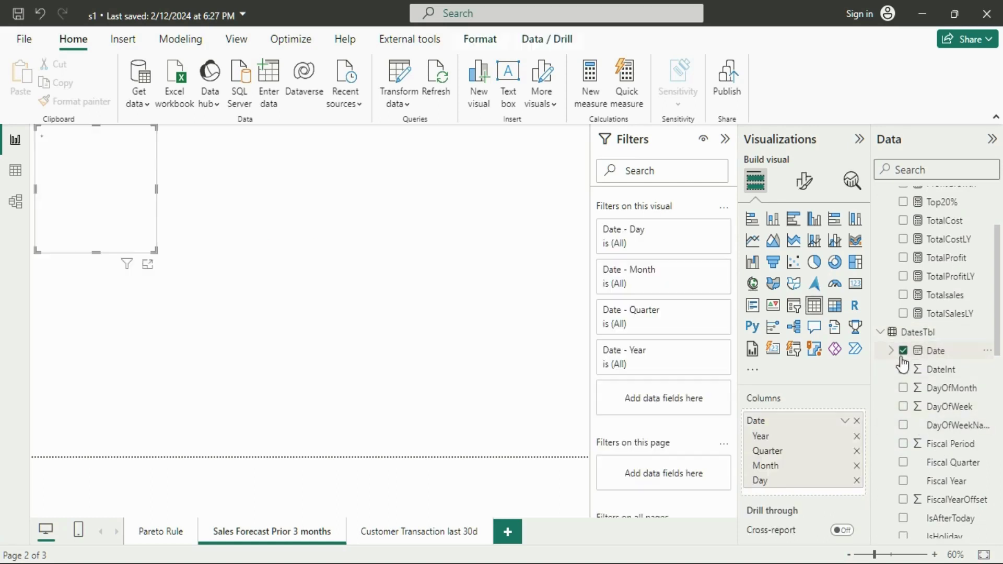
pyautogui.moveTo(152, 230); pyautogui.dragTo(174, 261)
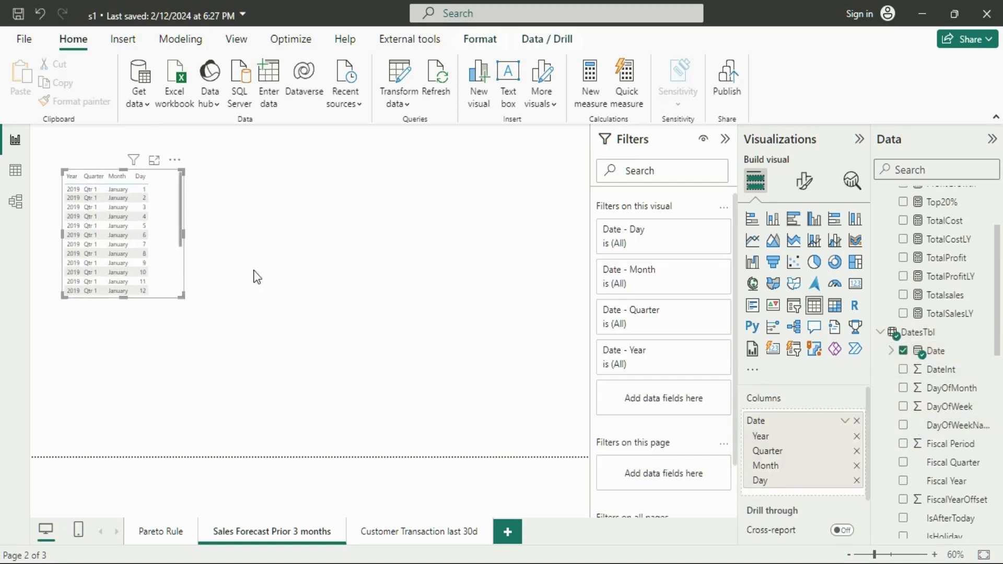
# Remove the Quarter and Day levels from the table and enlarge the visual
pyautogui.click(857, 451)
pyautogui.click(857, 465)
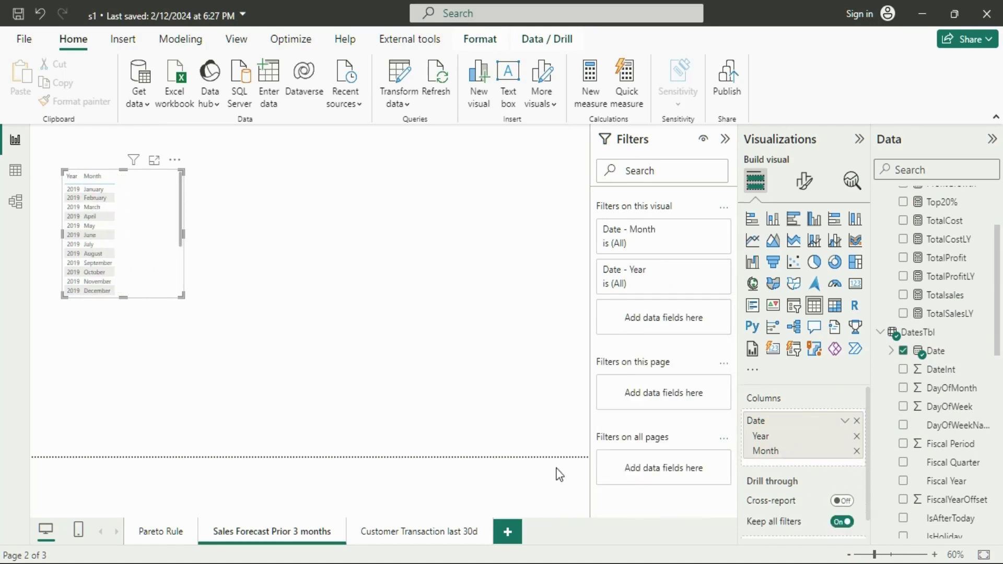
pyautogui.moveTo(183, 290); pyautogui.dragTo(303, 415)
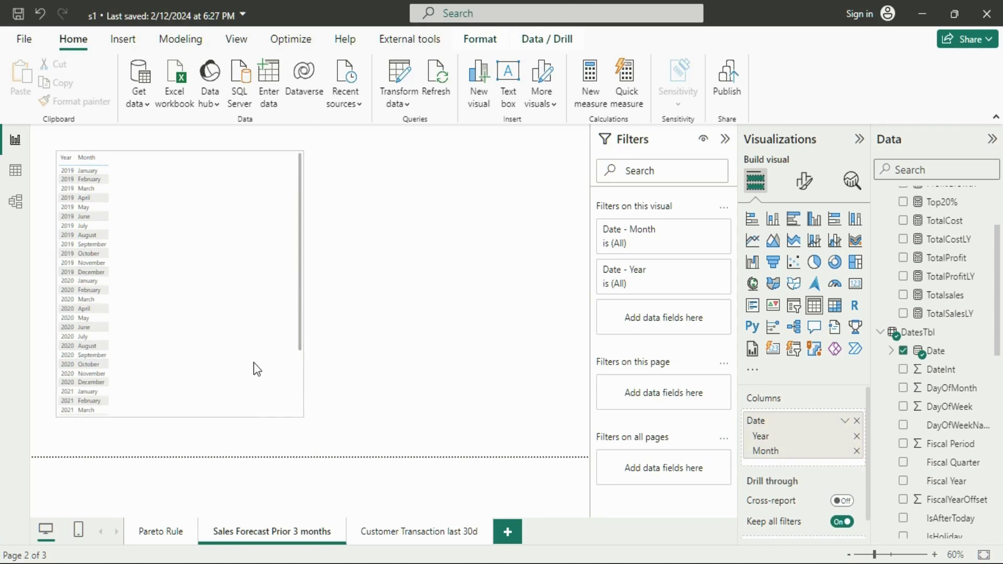
# Increase the font size of the table's values to more than 12
pyautogui.click(804, 181)
pyautogui.scroll(-1, 797, 397)
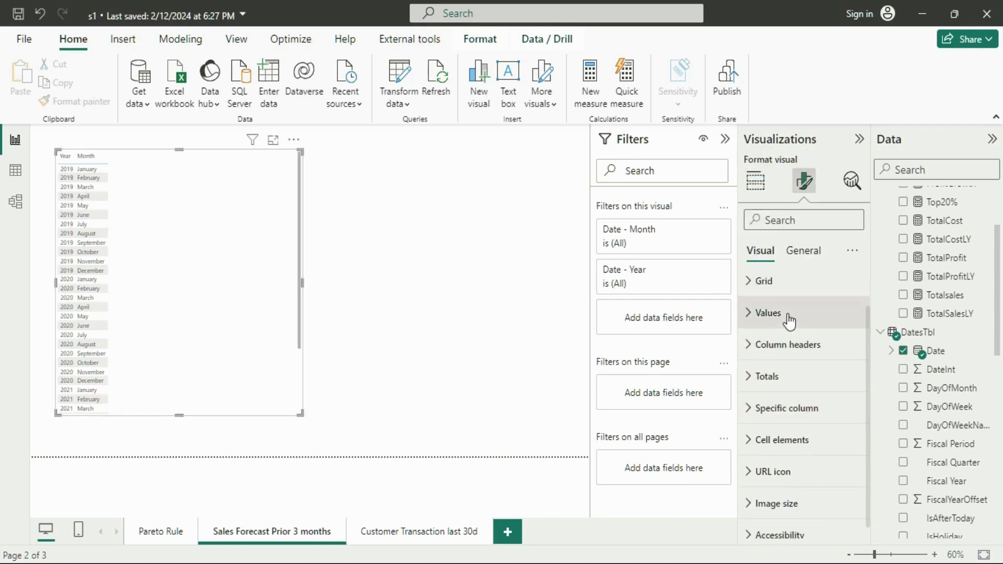
pyautogui.click(768, 313)
pyautogui.click(856, 390)
pyautogui.press('Up')
pyautogui.press('Up')
pyautogui.press('Up')
pyautogui.press('Up')
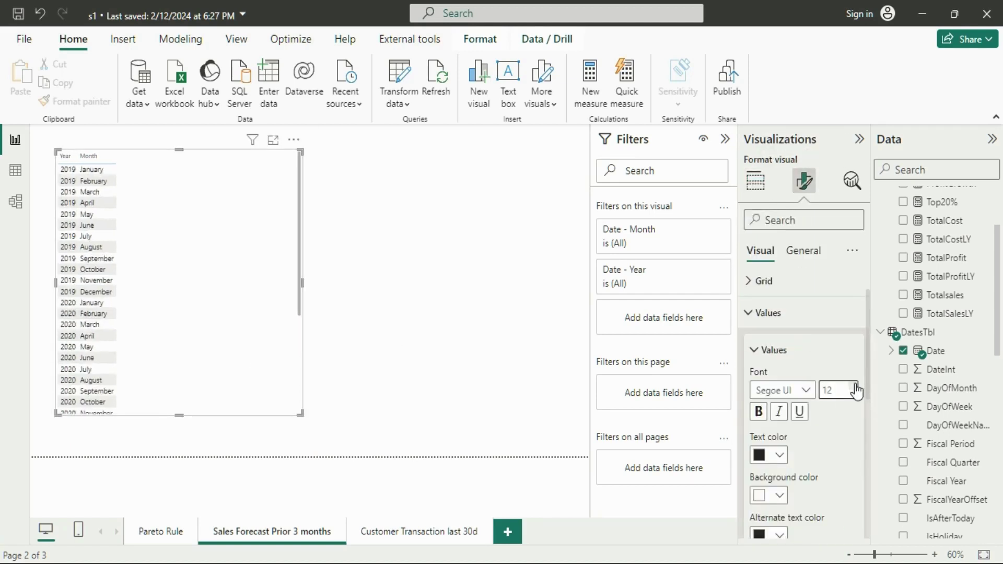
# Set the table's column headers to font size 14 and make them bold
pyautogui.scroll(-2, 813, 432)
pyautogui.scroll(-2, 813, 442)
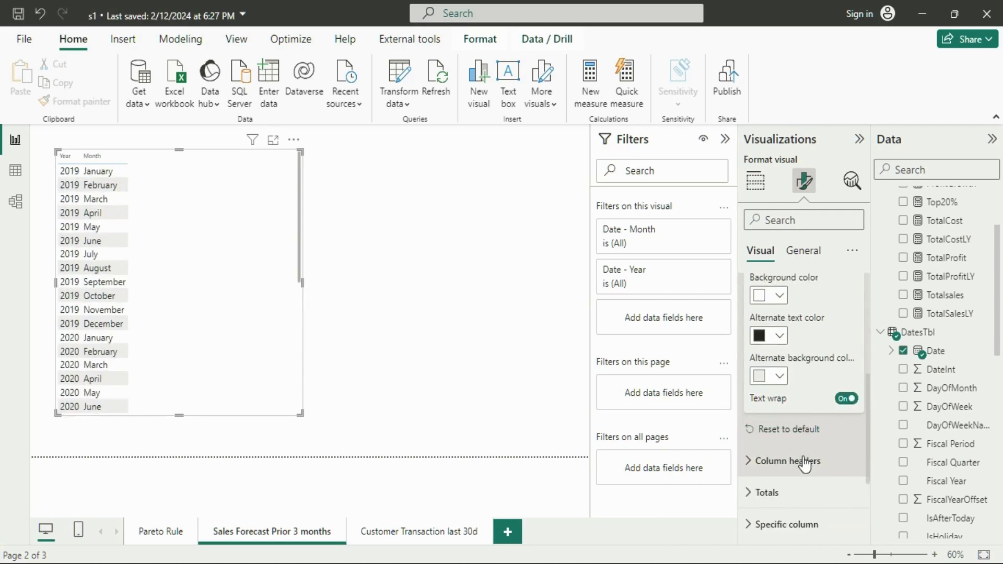
pyautogui.click(802, 460)
pyautogui.click(854, 459)
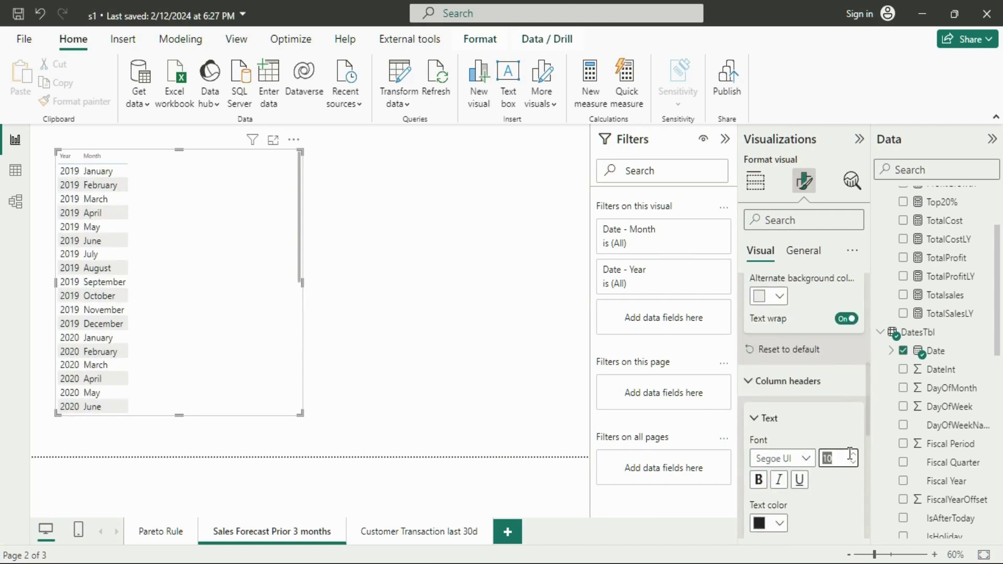
pyautogui.press('Up')
pyautogui.press('Up')
pyautogui.press('Up')
pyautogui.press('Up')
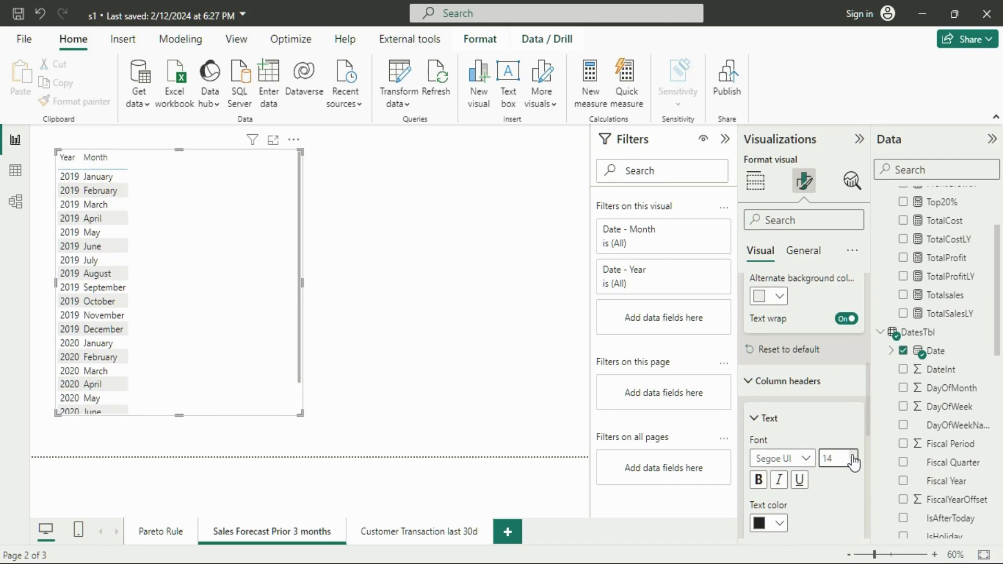
pyautogui.click(759, 479)
# Enlarge the table and shift it toward the page's upper-left corner, and add the Totalsales measure to it
pyautogui.moveTo(302, 413); pyautogui.dragTo(342, 457)
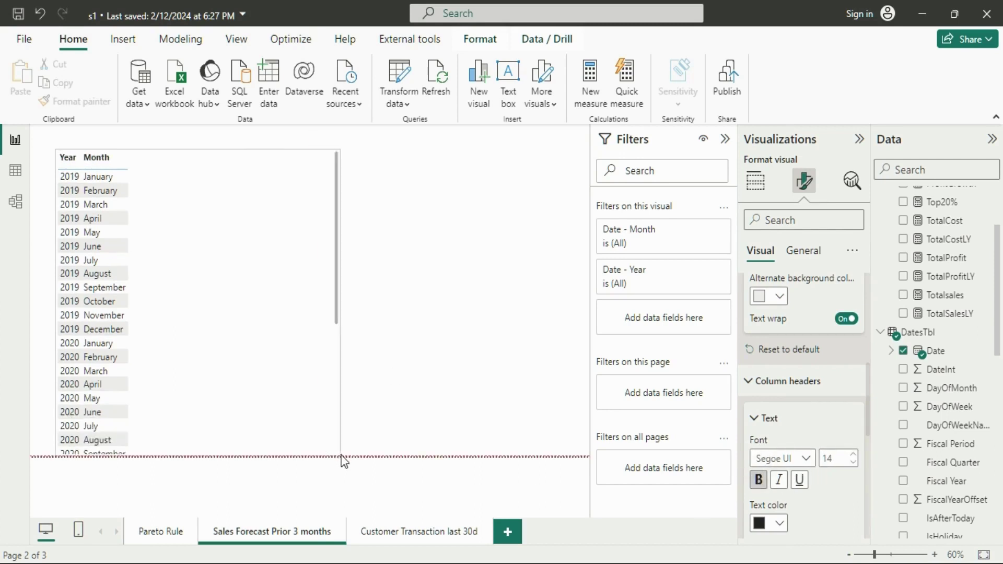
pyautogui.moveTo(298, 383); pyautogui.dragTo(289, 364)
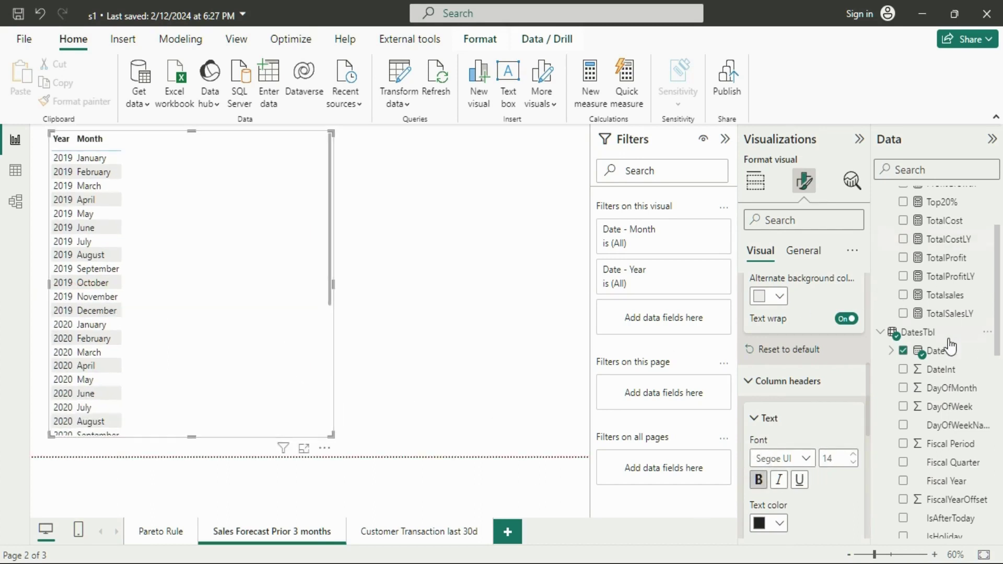
pyautogui.scroll(2, 930, 355)
pyautogui.click(904, 348)
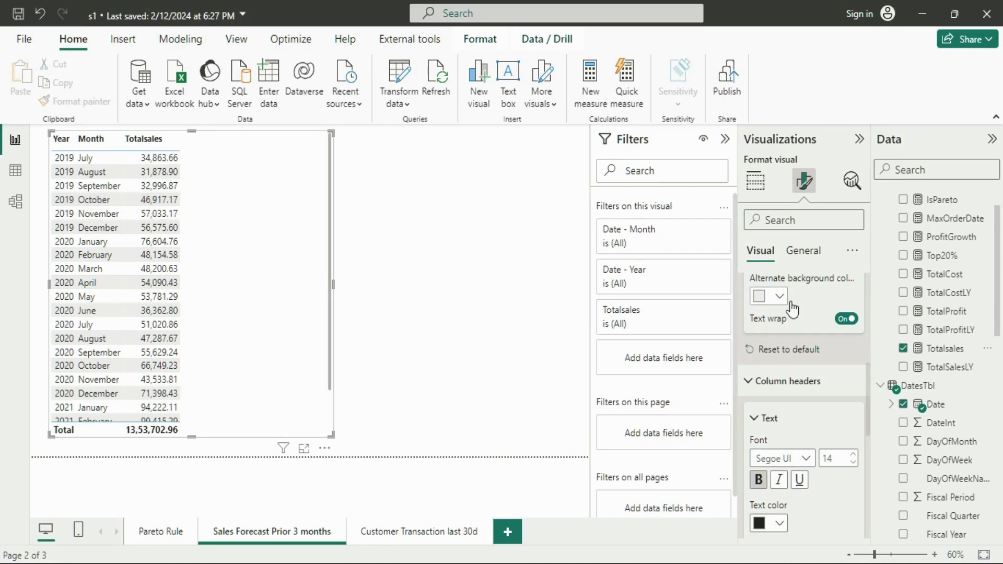
# Create a new measure in MeasuresTbl and name it SalesForecast in an expanded formula editor
pyautogui.scroll(2, 944, 308)
pyautogui.rightClick(928, 200)
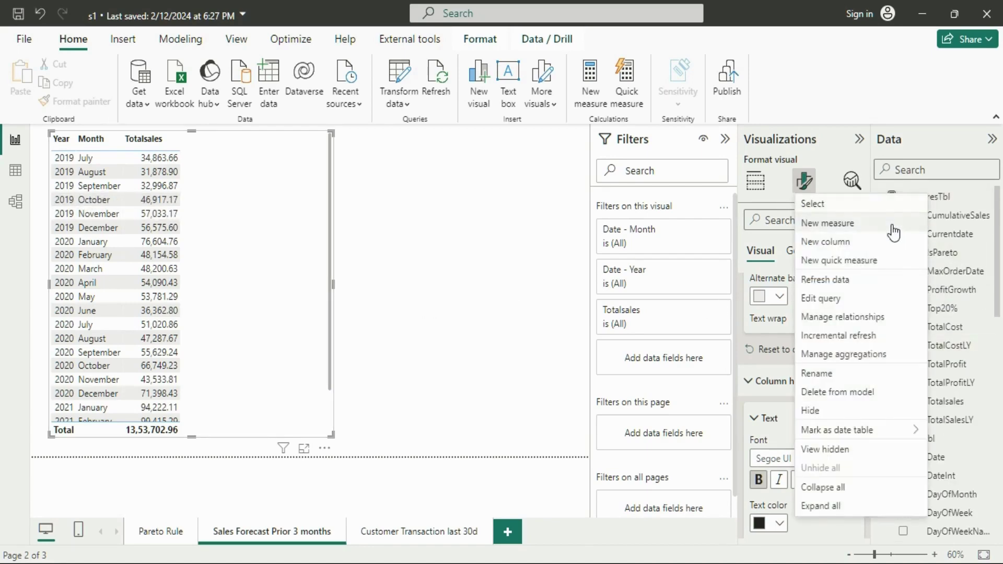
pyautogui.press('Escape')
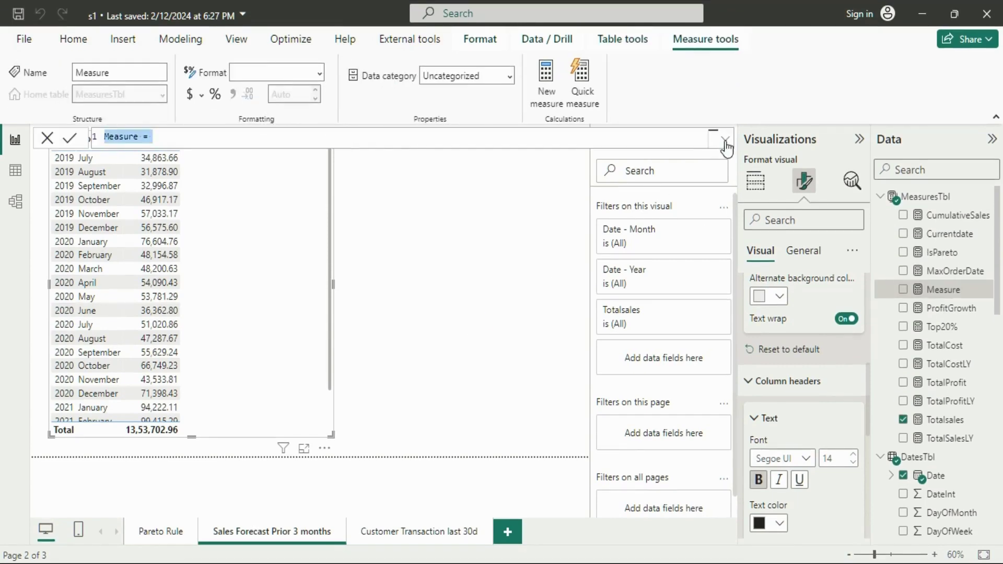
pyautogui.scroll(3, 438, 247)
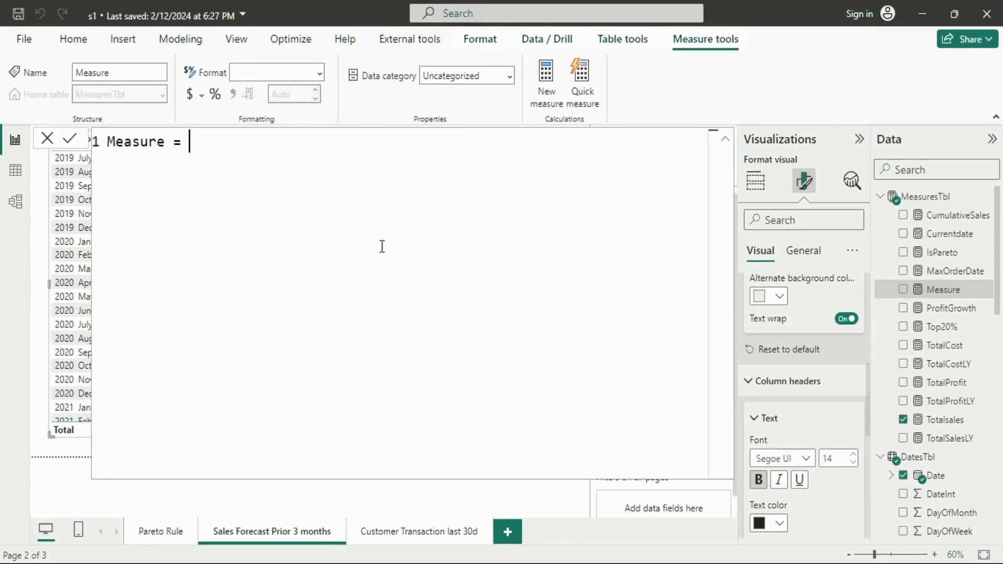
pyautogui.write('SaLES')
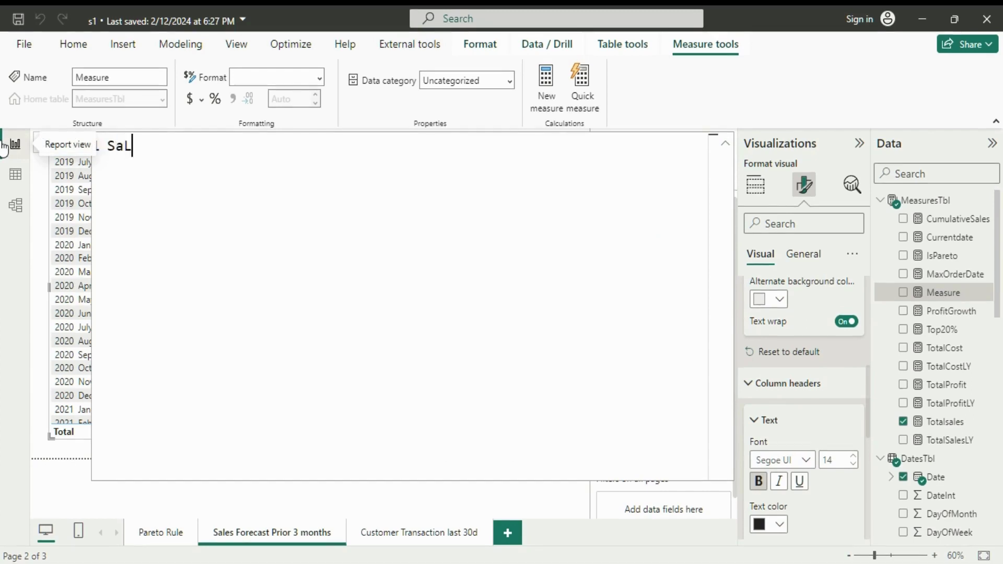
pyautogui.press('BackSpace')
pyautogui.press('BackSpace')
pyautogui.press('BackSpace')
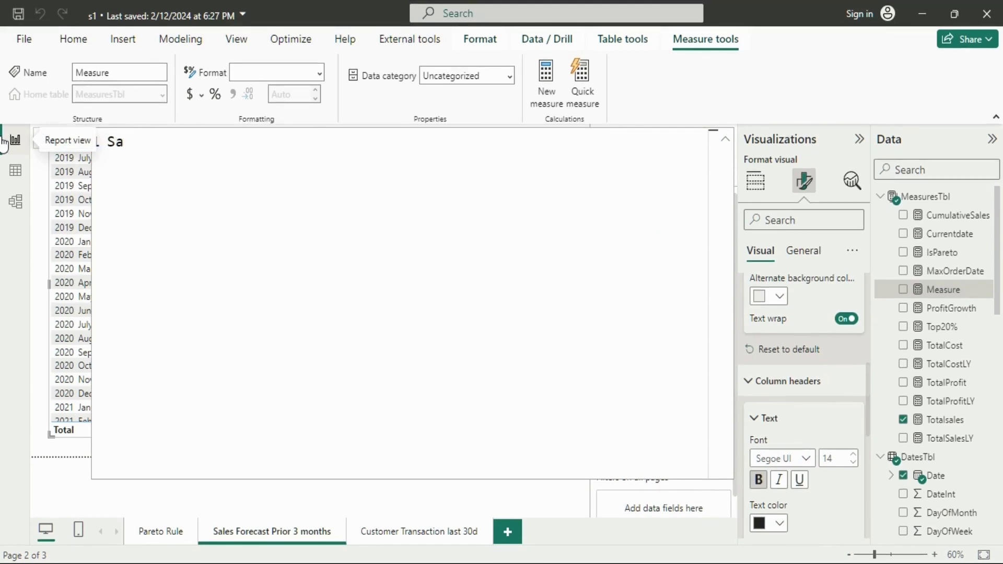
pyautogui.write('lesFo')
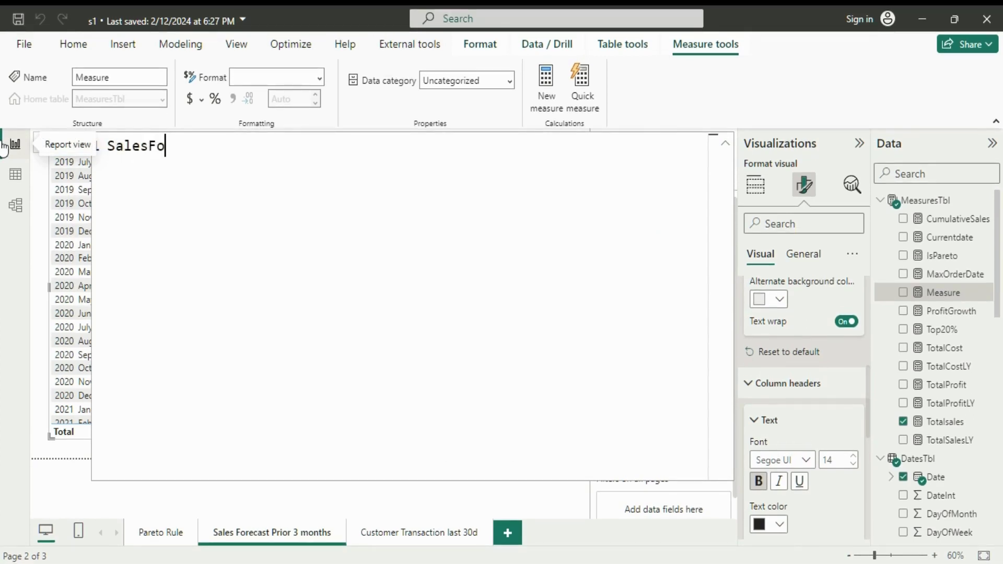
pyautogui.write('recast =')
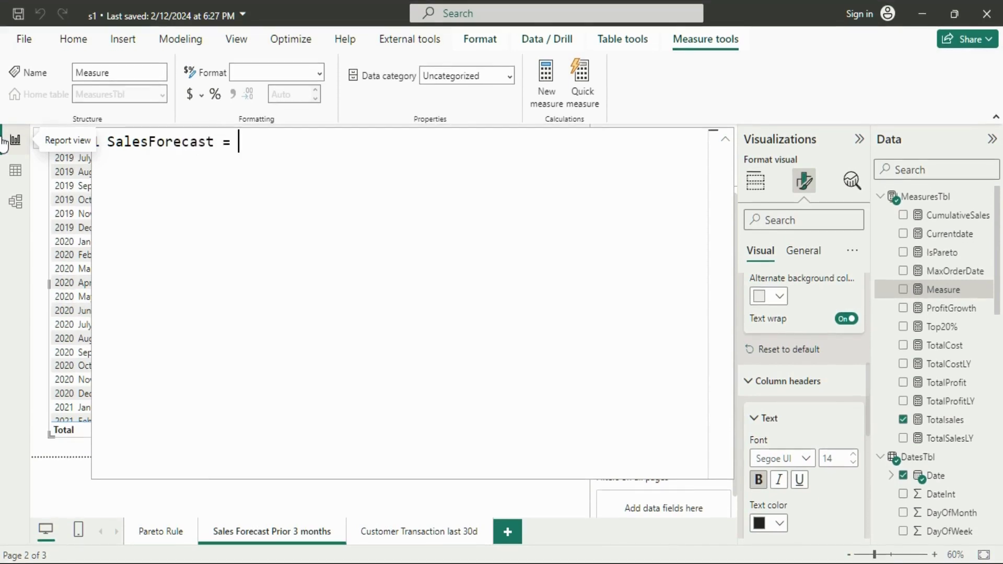
# Start a VAR declaration on an indented second line of the SalesForecast formula
pyautogui.hotkey('shift', 'Return')
pyautogui.press('Tab')
pyautogui.write('VAR')
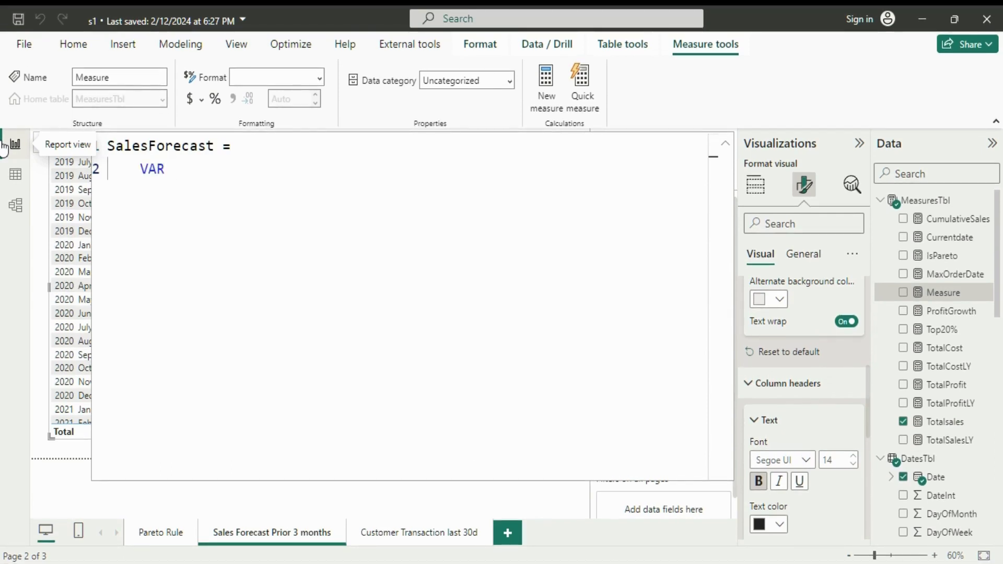
pyautogui.write(' MONTHS3 =')
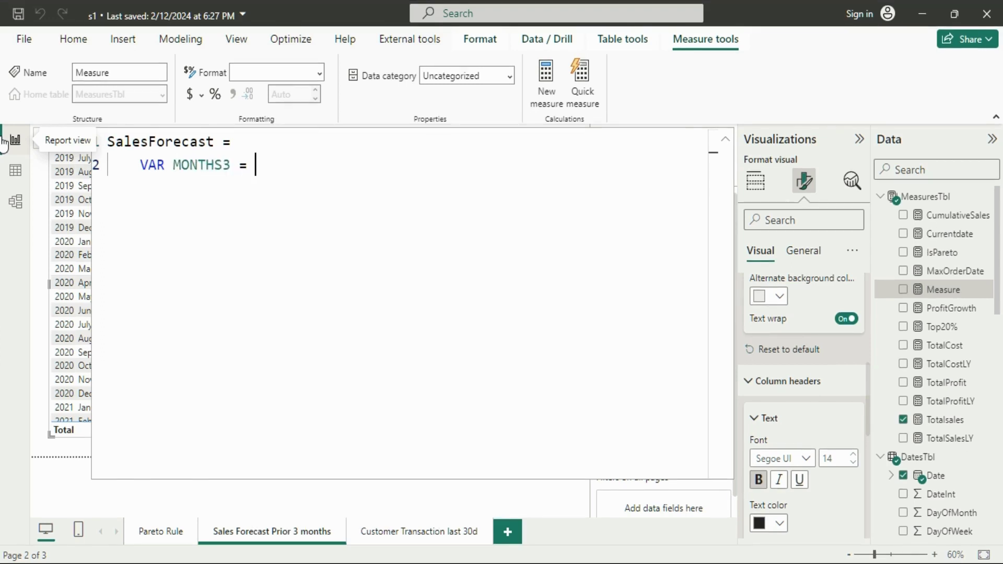
pyautogui.press('BackSpace')
pyautogui.press('BackSpace')
pyautogui.press('BackSpace')
pyautogui.press('BackSpace')
pyautogui.press('BackSpace')
pyautogui.press('BackSpace')
pyautogui.press('BackSpace')
pyautogui.press('BackSpace')
pyautogui.press('BackSpace')
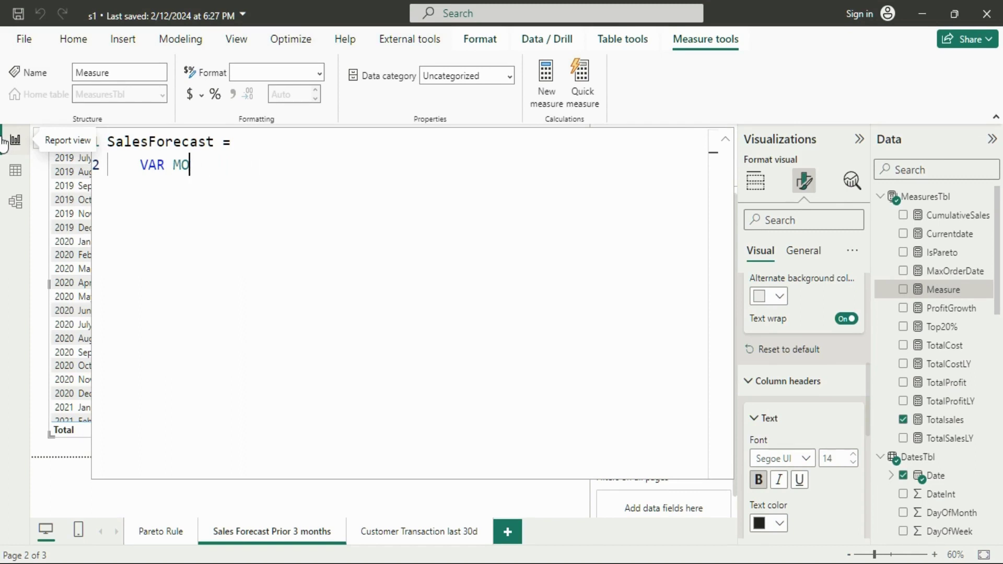
pyautogui.press('BackSpace')
# Name the variable _Month3 and follow it with an equals sign
pyautogui.write('_Month')
pyautogui.press('BackSpace')
pyautogui.press('BackSpace')
pyautogui.write('ths')
pyautogui.press('BackSpace')
pyautogui.write('3 = ')
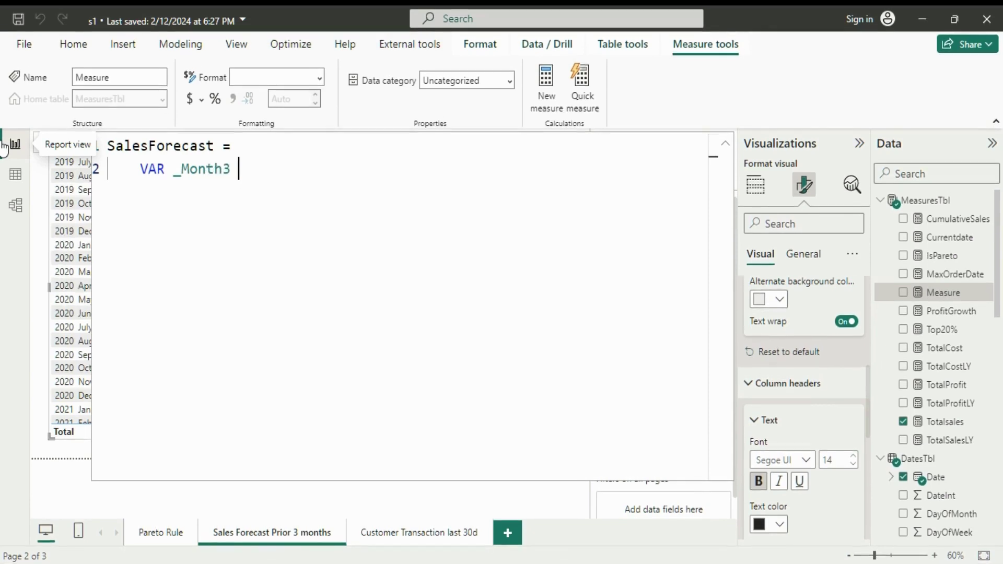
# Begin the _Month3 expression with CALCULATE, using [Totalsales] as its first argument
pyautogui.write('CAL')
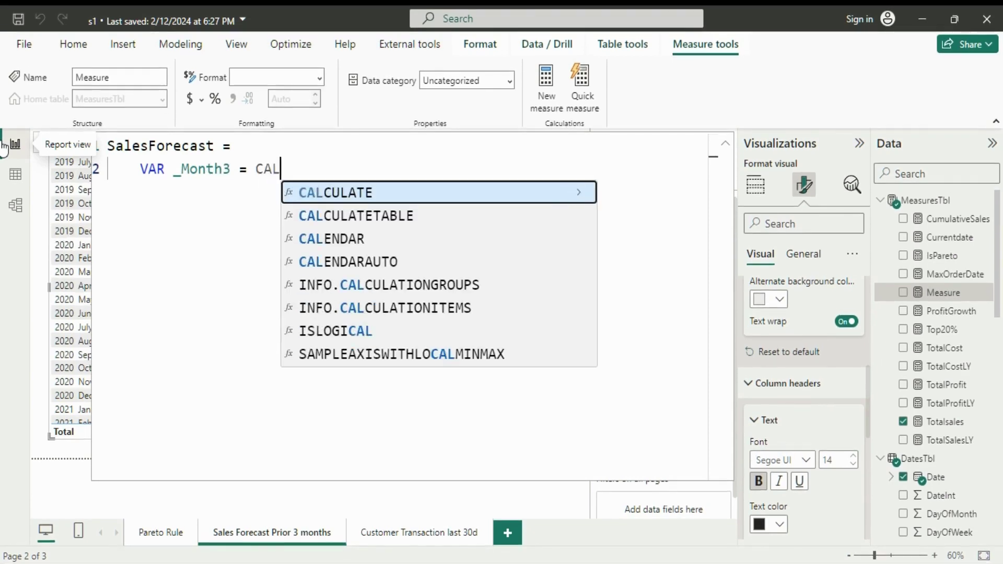
pyautogui.press('Tab')
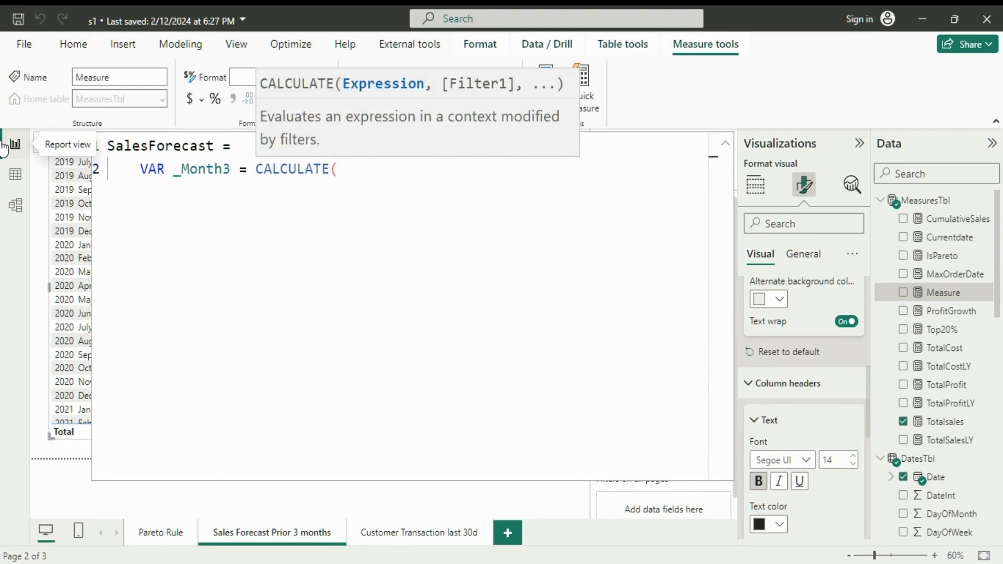
pyautogui.write('TOTALSA')
pyautogui.press('Tab')
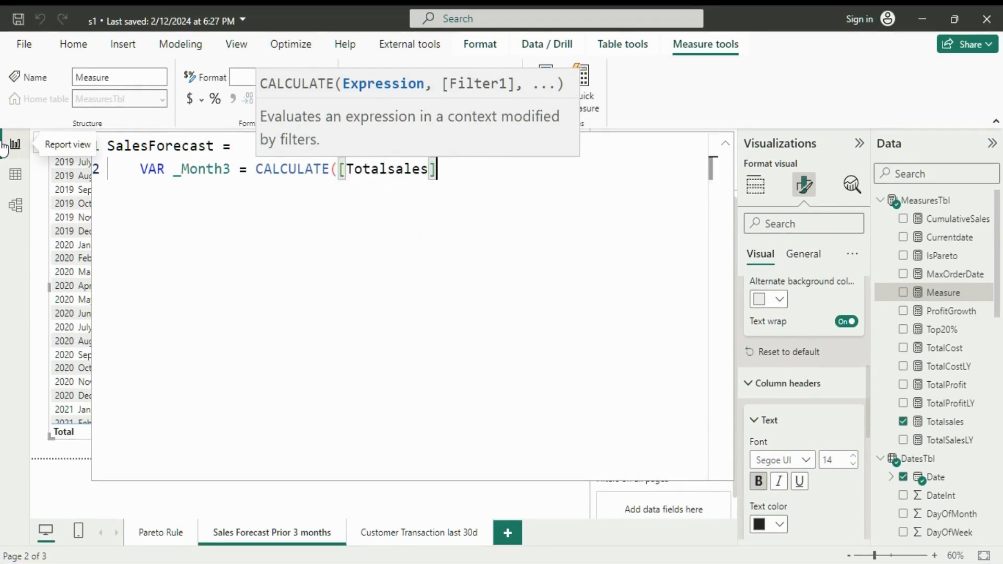
pyautogui.write(',')
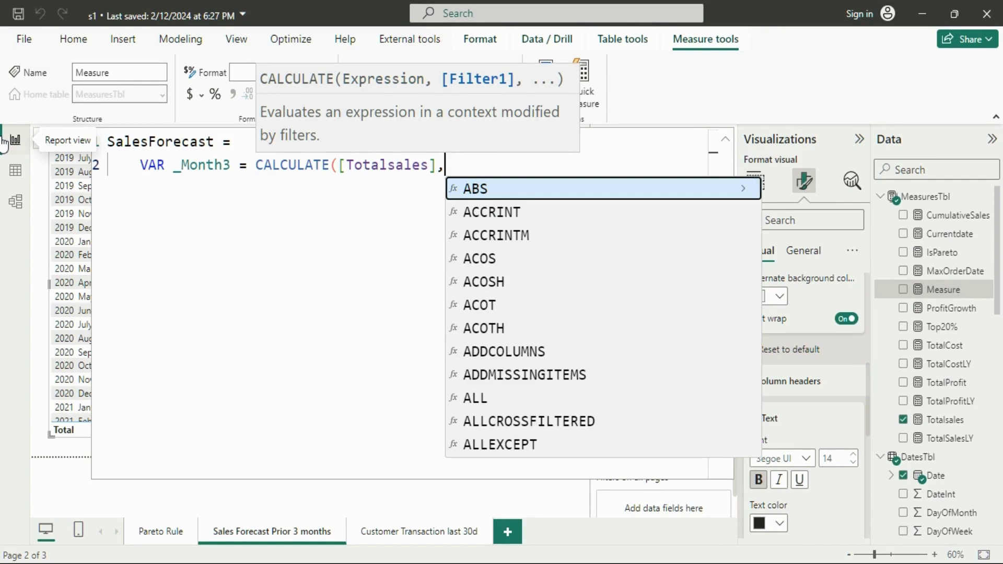
# Open a DATEADD function as the filter argument of CALCULATE
pyautogui.write('DATES')
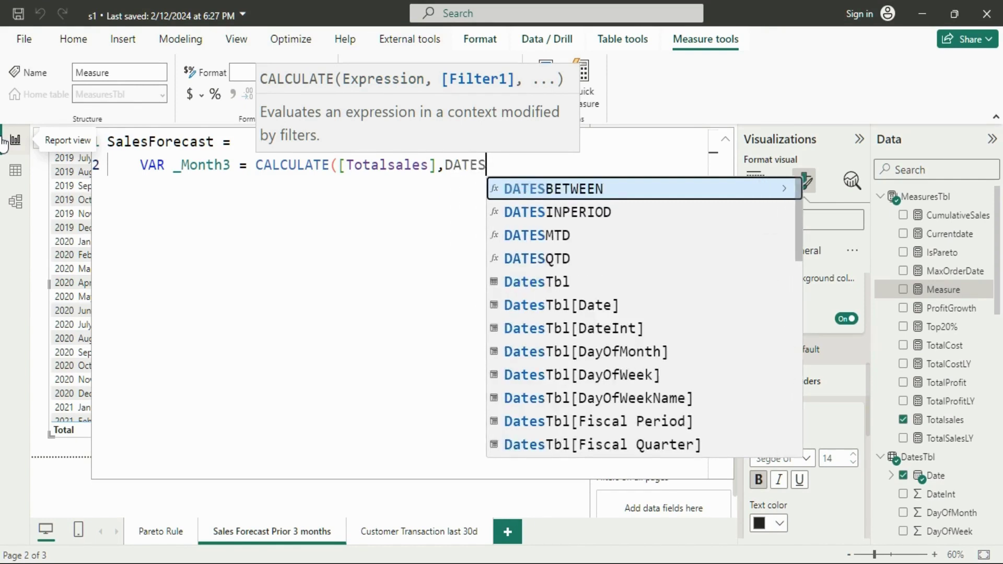
pyautogui.press('Down')
pyautogui.press('Down')
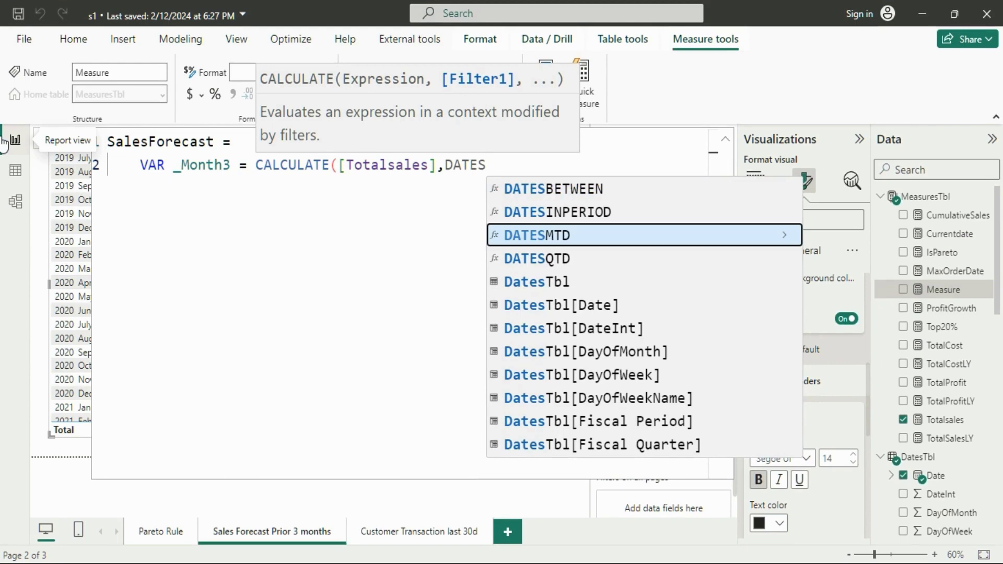
pyautogui.press('BackSpace')
pyautogui.write('ADD(')
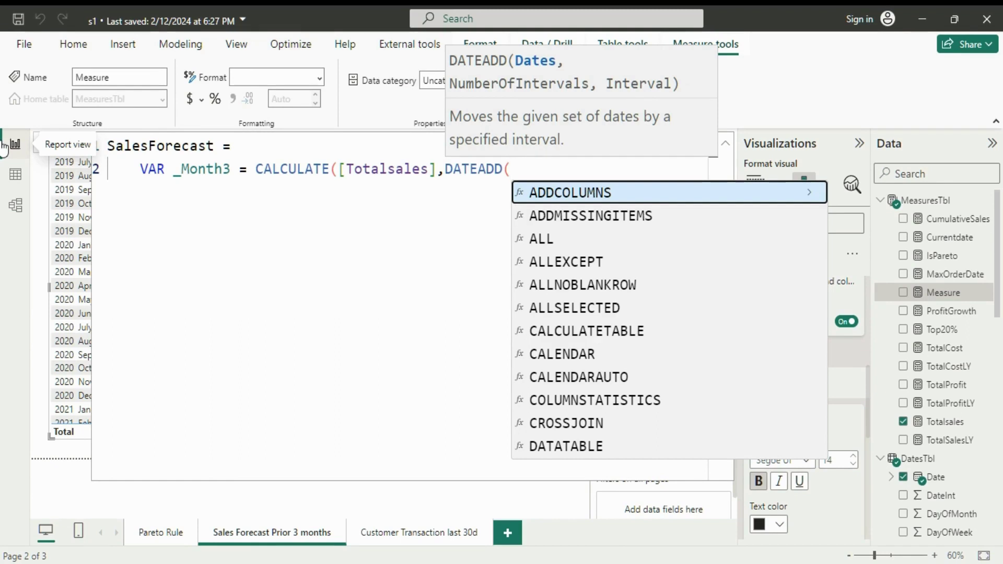
# Enter DatesTbl[Date] as the dates argument of DATEADD, followed by a comma
pyautogui.write('DATESA')
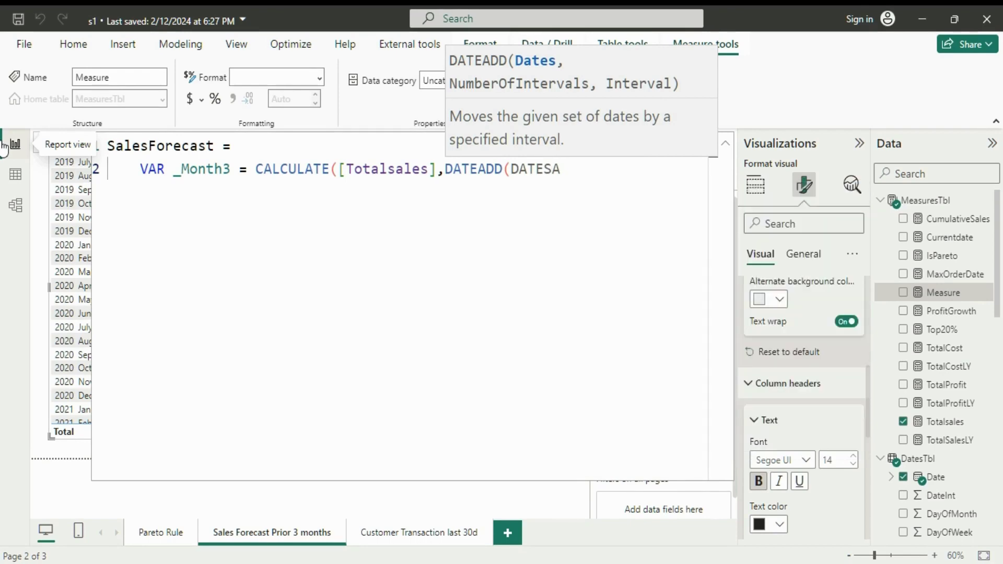
pyautogui.press('BackSpace')
pyautogui.press('Down')
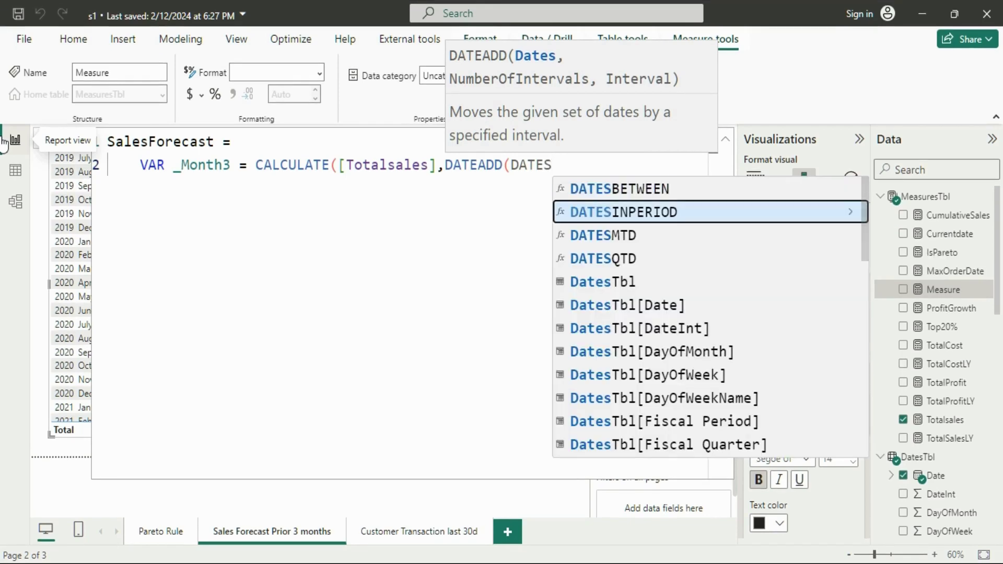
pyautogui.press('Down')
pyautogui.press('Down')
pyautogui.press('Down')
pyautogui.press('Down')
pyautogui.press('Tab')
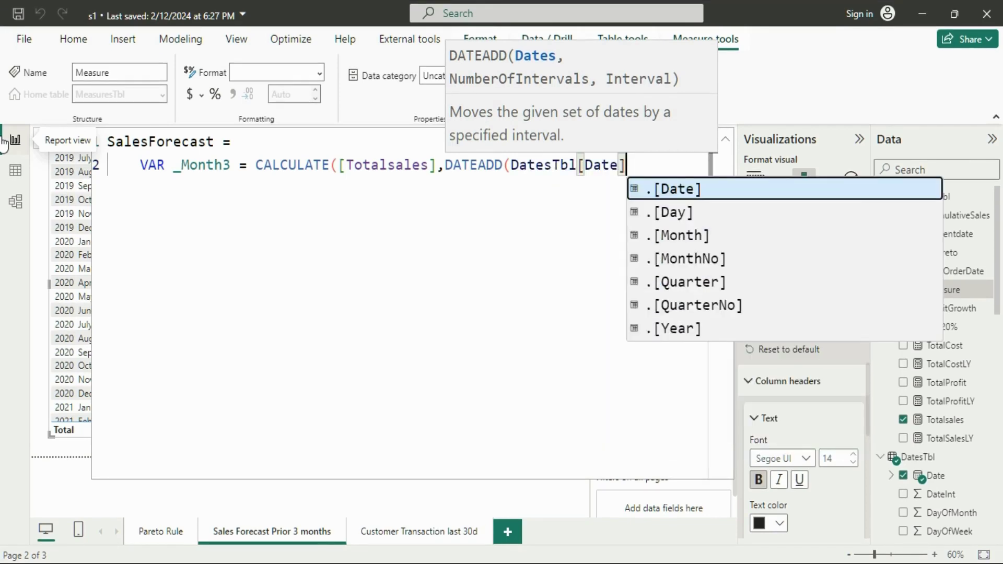
pyautogui.write(',')
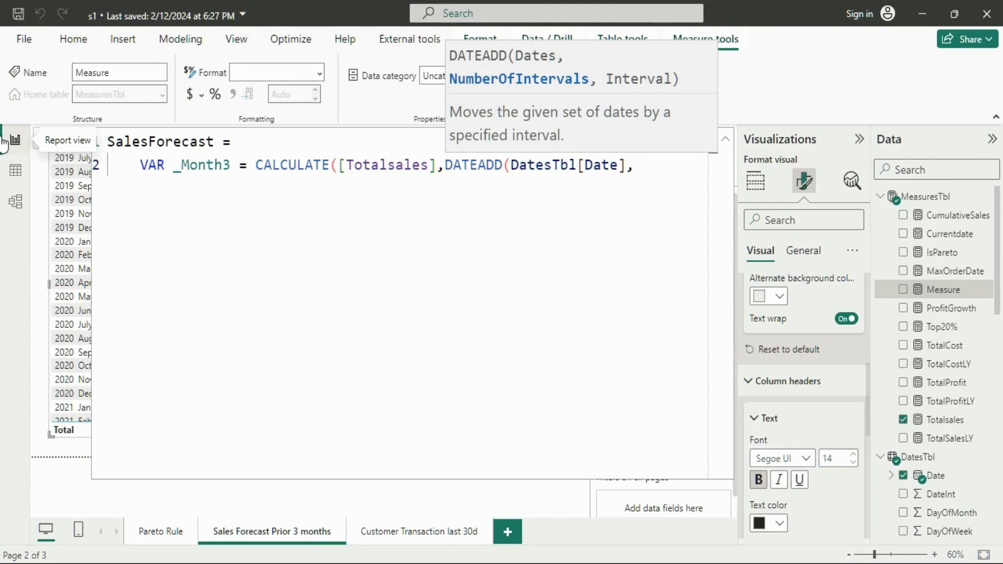
# Enter -3 as the DATEADD number of intervals, close both functions, and commit the measure formula
pyautogui.write('-3)')
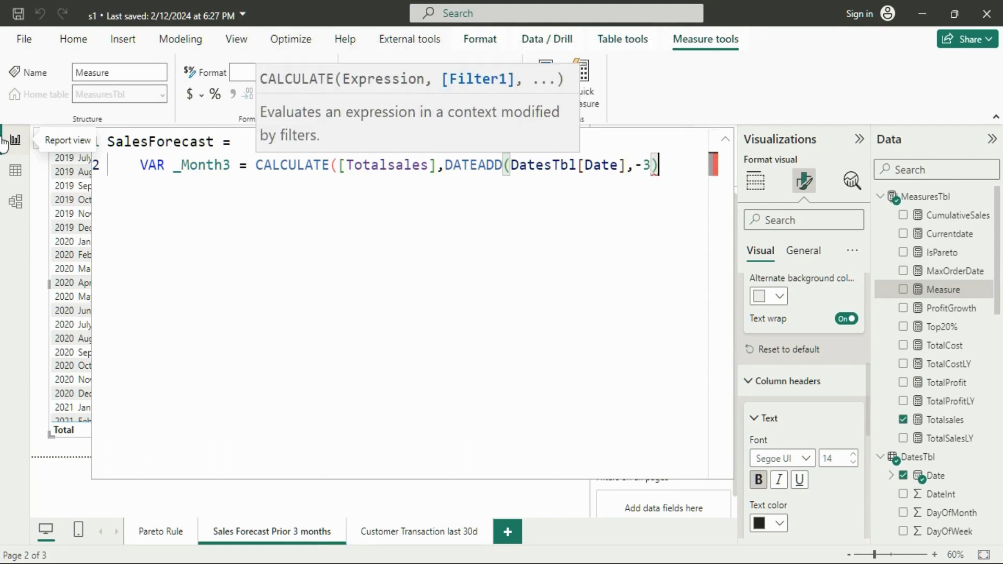
pyautogui.write(')')
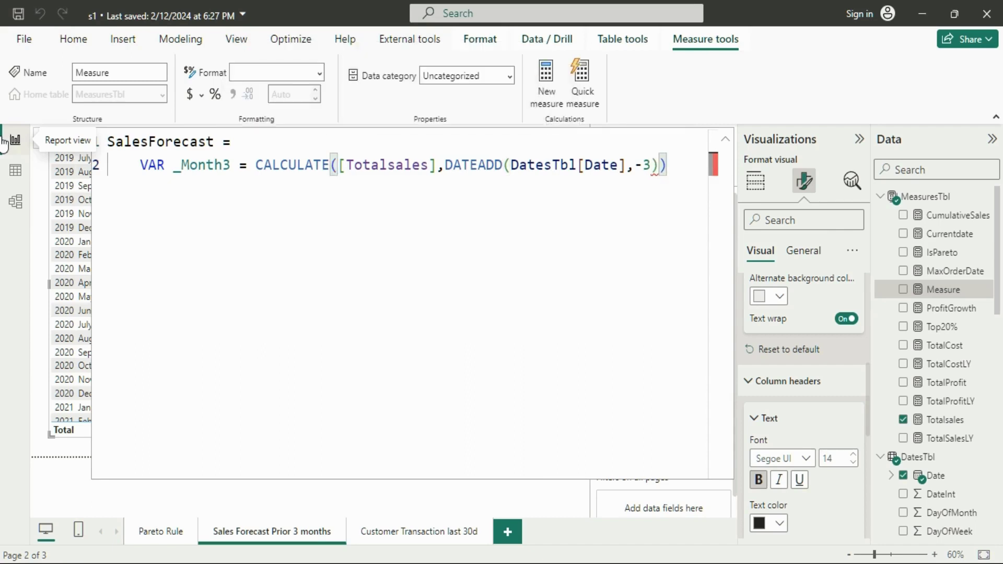
pyautogui.press('Return')
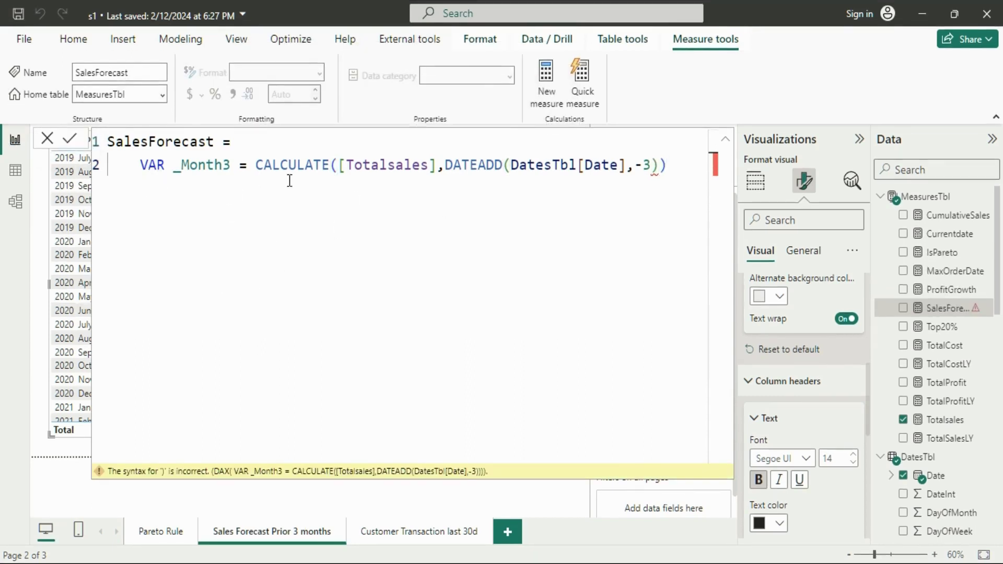
# Duplicate the _Month3 variable line twice on new lines below it in the SalesForecast formula
pyautogui.click(678, 183)
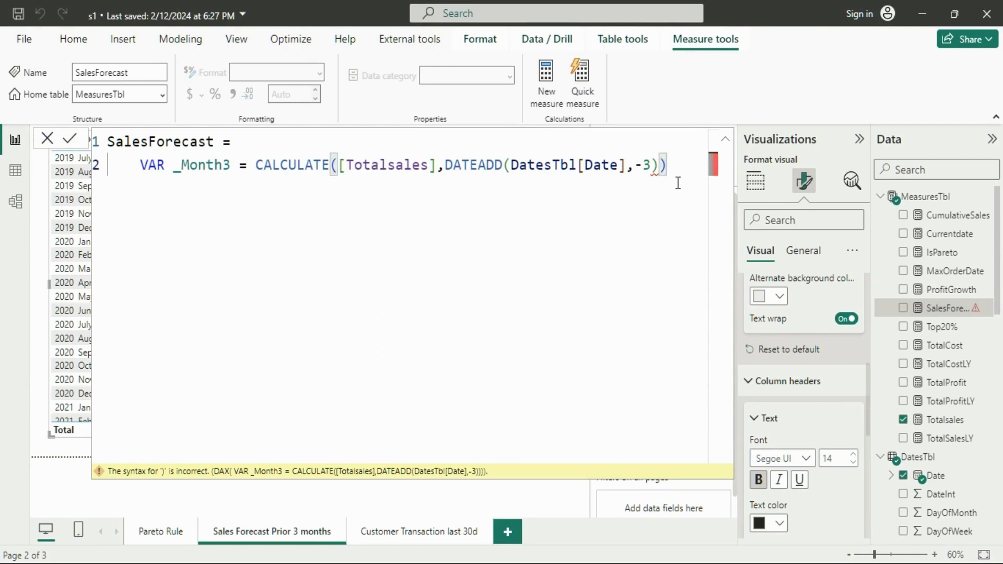
pyautogui.hotkey('shift', 'Return')
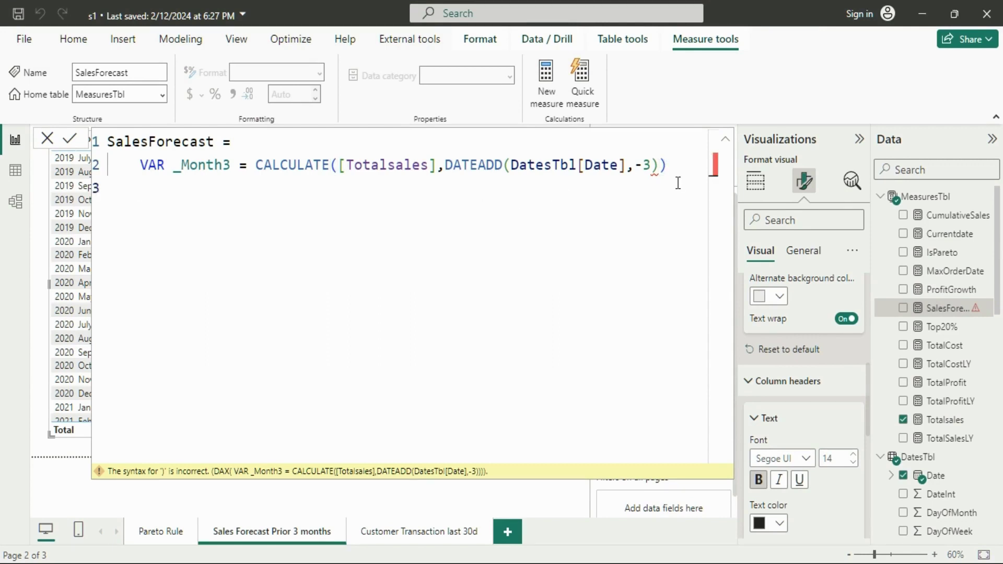
pyautogui.moveTo(678, 183); pyautogui.dragTo(139, 172)
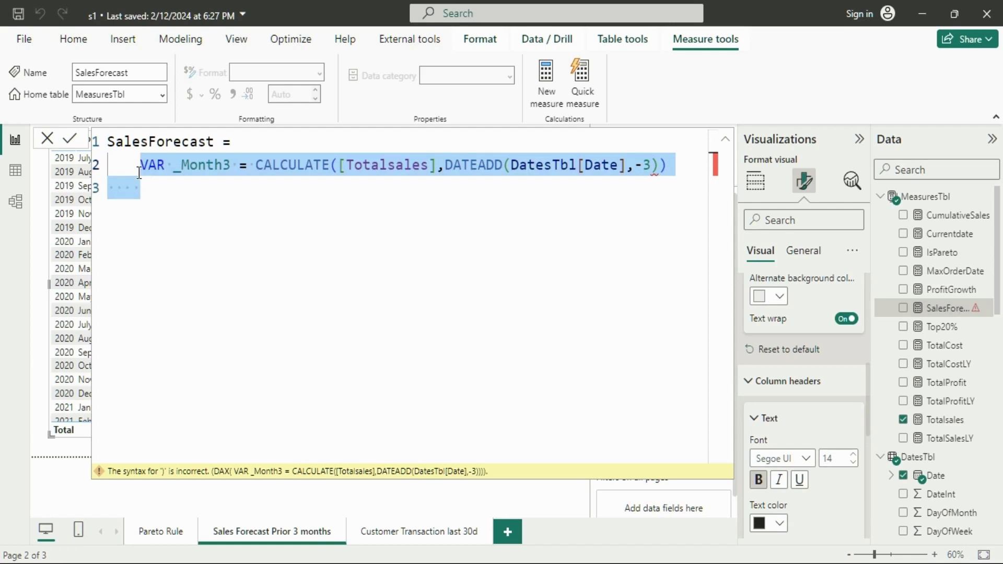
pyautogui.hotkey('ctrl', 'c')
pyautogui.click(156, 194)
pyautogui.hotkey('ctrl', 'v')
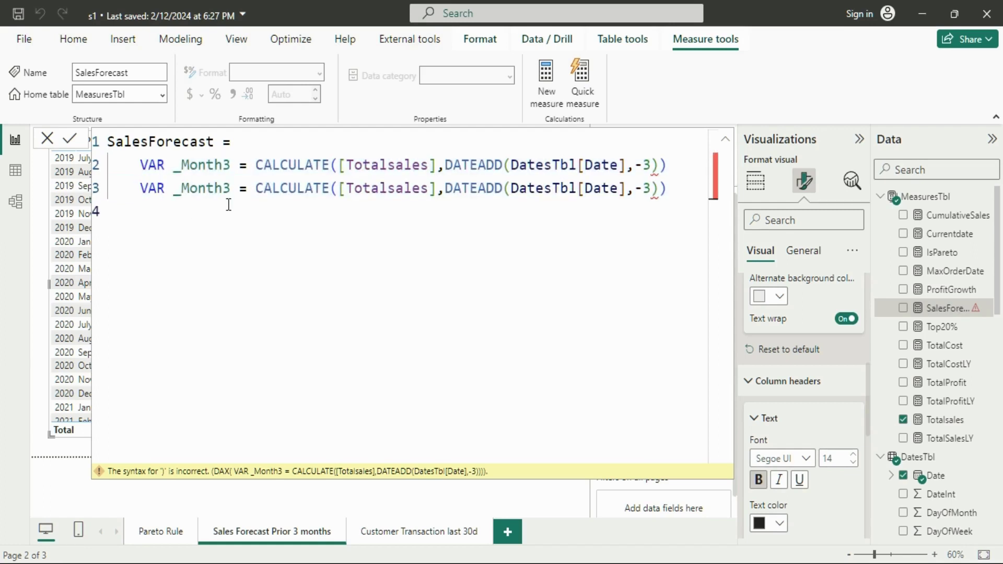
pyautogui.hotkey('ctrl', 'v')
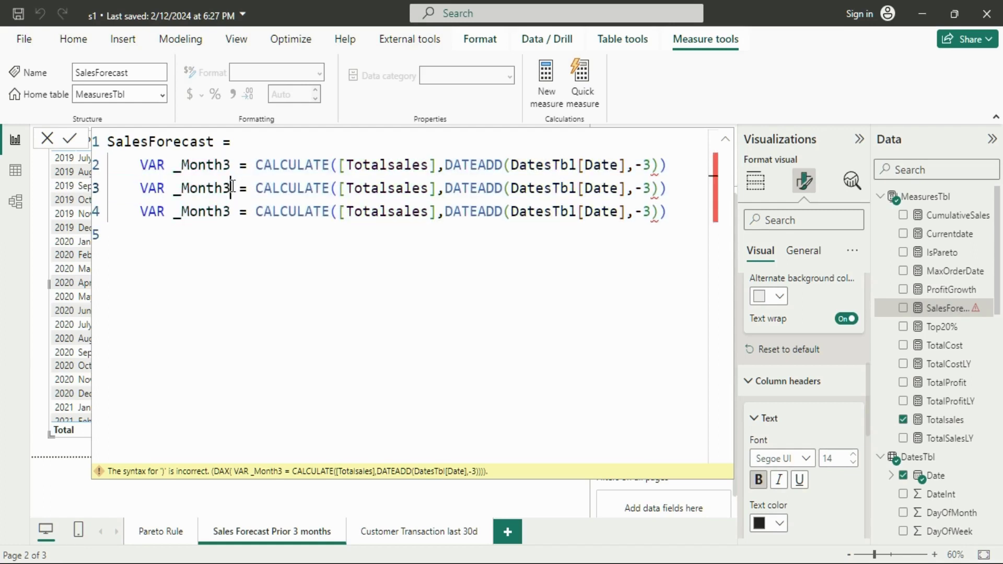
# Rename the variables in the two copied lines to _Month2 and _Month1
pyautogui.click(231, 188)
pyautogui.press('BackSpace')
pyautogui.write('2')
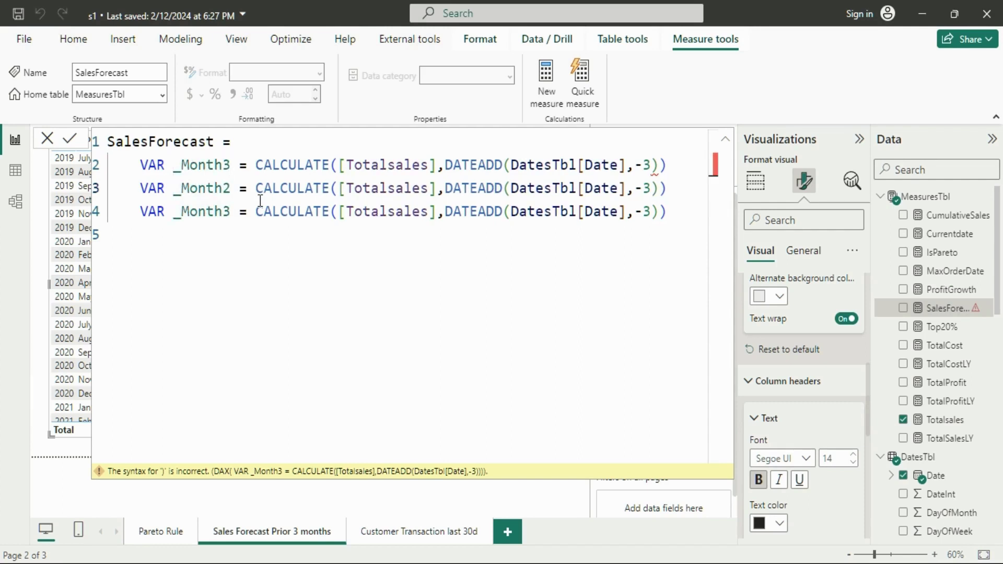
pyautogui.press('Down')
pyautogui.press('BackSpace')
pyautogui.write('1')
# Set the DATEADD number of intervals to -1 in _Month1 and -2 in _Month2
pyautogui.press('Right')
pyautogui.press('Right')
pyautogui.press('Right')
pyautogui.press('Right')
pyautogui.press('Right')
pyautogui.press('Right')
pyautogui.press('Right')
pyautogui.press('Right')
pyautogui.press('Right')
pyautogui.press('Right')
pyautogui.press('Right')
pyautogui.press('Right')
pyautogui.press('Right')
pyautogui.press('Right')
pyautogui.press('Right')
pyautogui.press('Right')
pyautogui.press('Right')
pyautogui.press('Right')
pyautogui.press('Right')
pyautogui.press('Right')
pyautogui.press('Right')
pyautogui.press('Right')
pyautogui.press('Right')
pyautogui.press('Right')
pyautogui.press('Right')
pyautogui.press('Right')
pyautogui.press('Right')
pyautogui.press('Right')
pyautogui.press('Right')
pyautogui.press('Right')
pyautogui.press('Right')
pyautogui.press('Right')
pyautogui.press('Right')
pyautogui.press('Right')
pyautogui.press('Right')
pyautogui.press('Right')
pyautogui.press('Right')
pyautogui.press('Right')
pyautogui.press('Right')
pyautogui.press('Right')
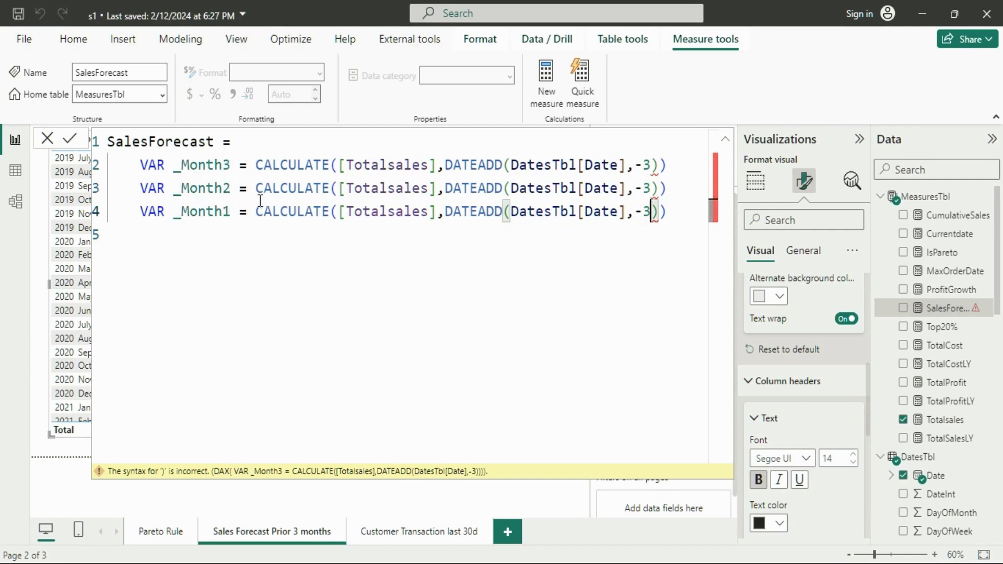
pyautogui.press('BackSpace')
pyautogui.write('1')
pyautogui.press('Up')
pyautogui.press('BackSpace')
pyautogui.write('2')
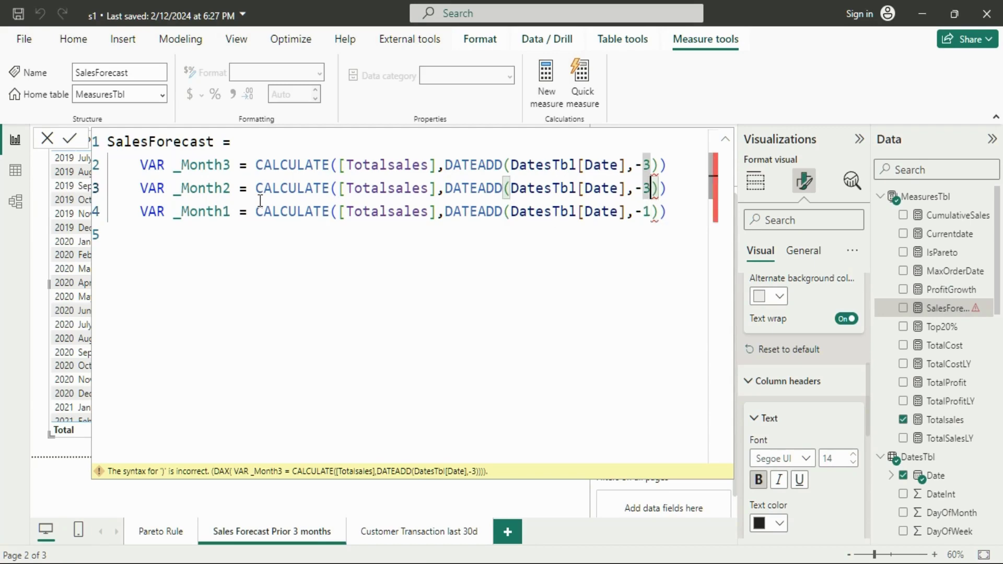
# Add a new line after the _Month1 variable and begin the RETURN keyword there
pyautogui.press('Right')
pyautogui.press('Right')
pyautogui.press('Down')
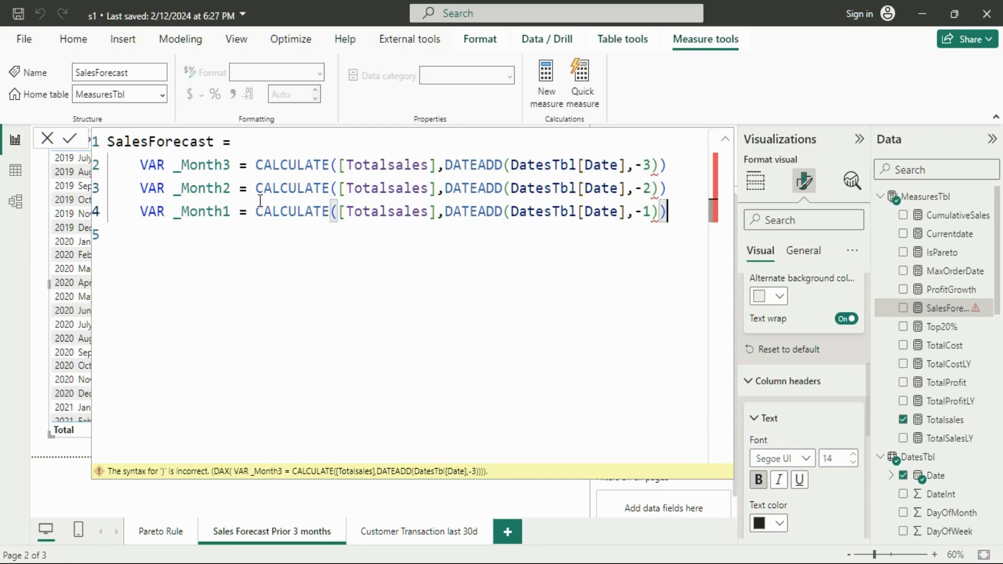
pyautogui.hotkey('shift', 'Return')
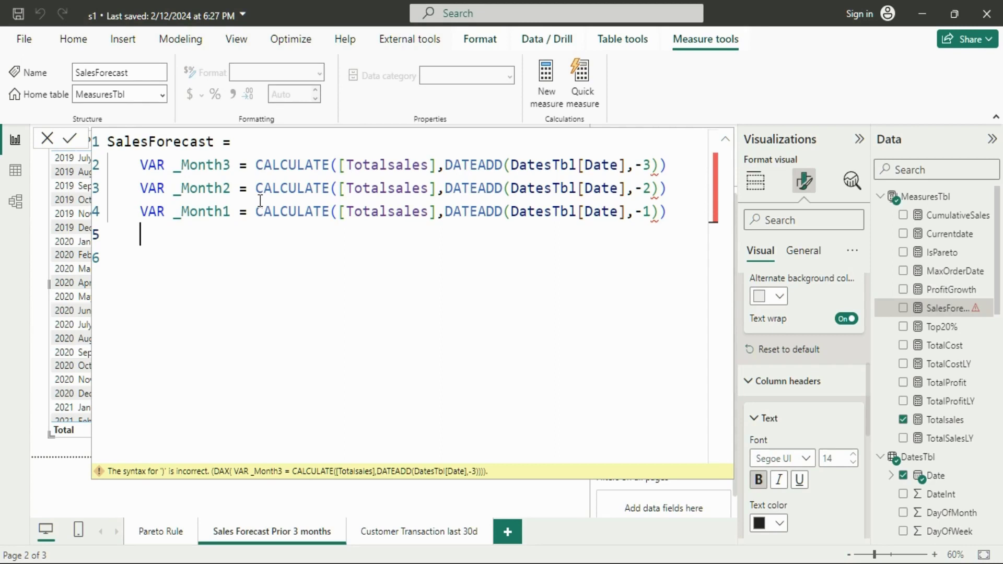
pyautogui.write('rE')
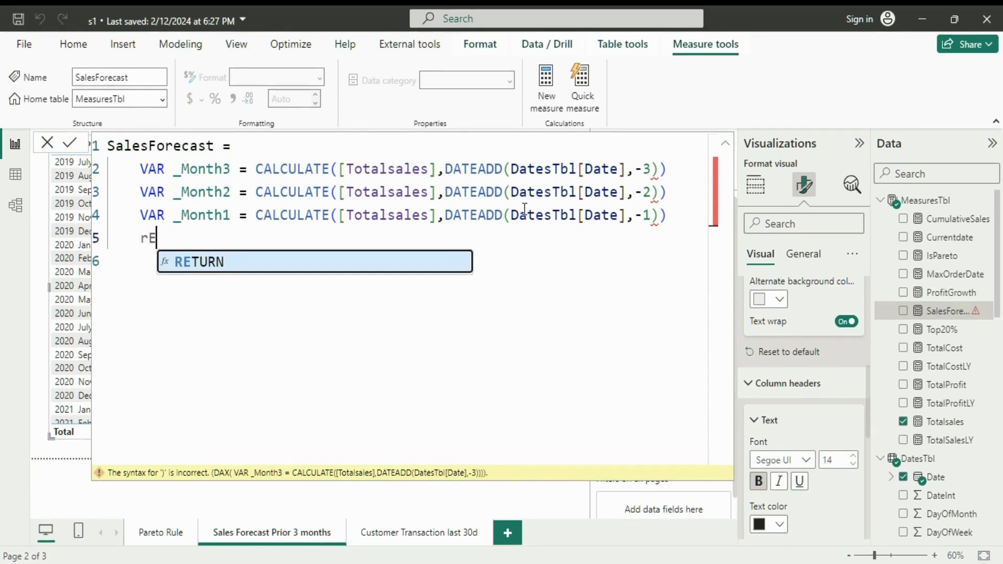
# Add MONTH as the interval argument of DATEADD in the _Month3 variable
pyautogui.click(652, 169)
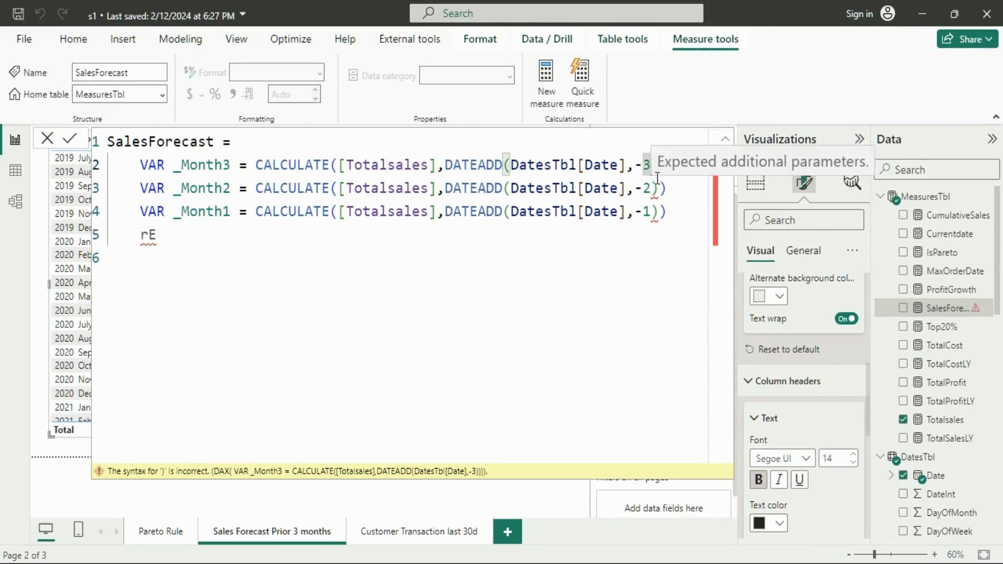
pyautogui.write(',')
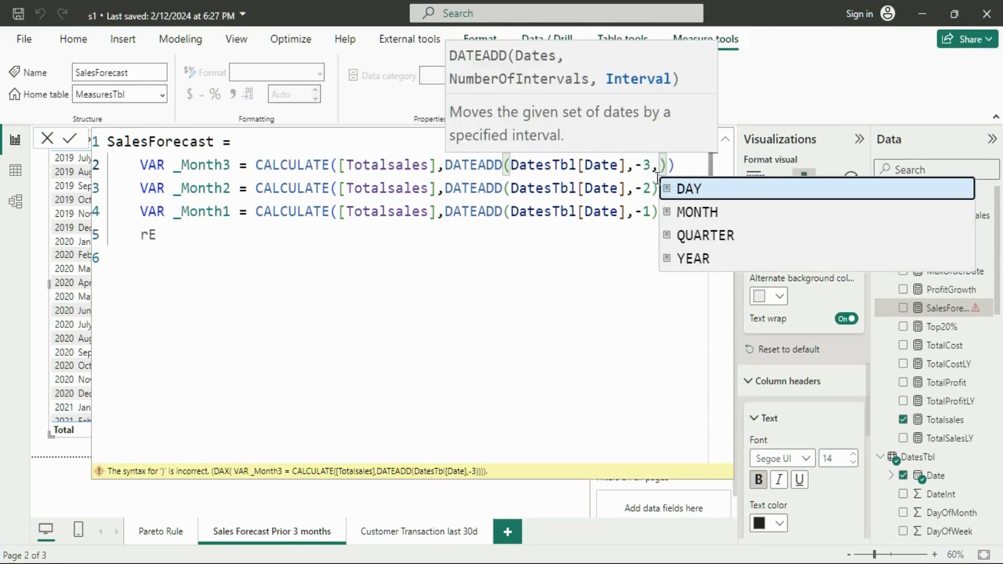
pyautogui.write('MON')
pyautogui.press('Tab')
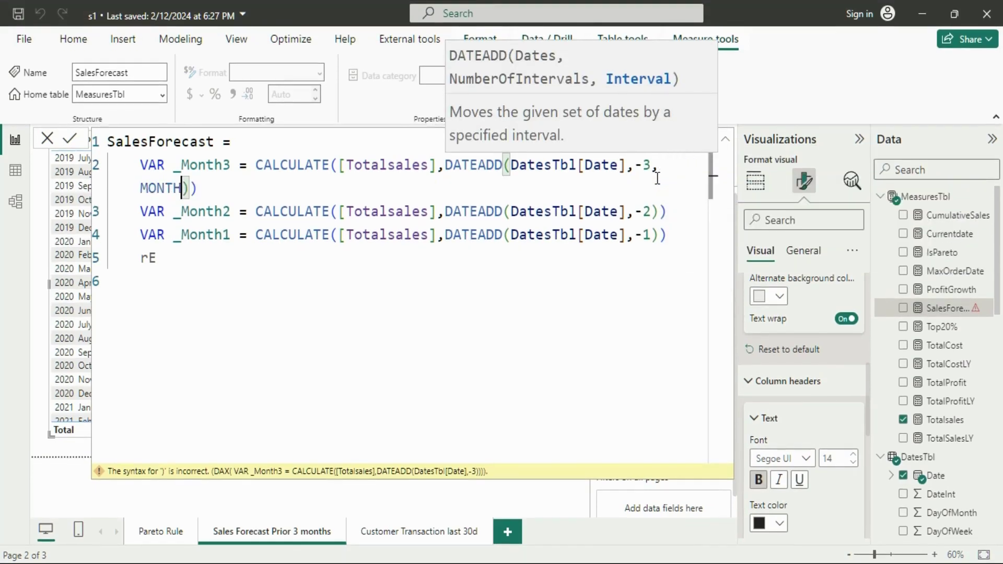
# Add MONTH as the interval argument of DATEADD in the _Month2 variable
pyautogui.press('Right')
pyautogui.press('Right')
pyautogui.press('Right')
pyautogui.press('Right')
pyautogui.press('Right')
pyautogui.press('Right')
pyautogui.press('Right')
pyautogui.press('Right')
pyautogui.press('Right')
pyautogui.press('Right')
pyautogui.press('Right')
pyautogui.press('Right')
pyautogui.press('Right')
pyautogui.press('Right')
pyautogui.press('Right')
pyautogui.press('Right')
pyautogui.press('Right')
pyautogui.press('Right')
pyautogui.press('Right')
pyautogui.press('Right')
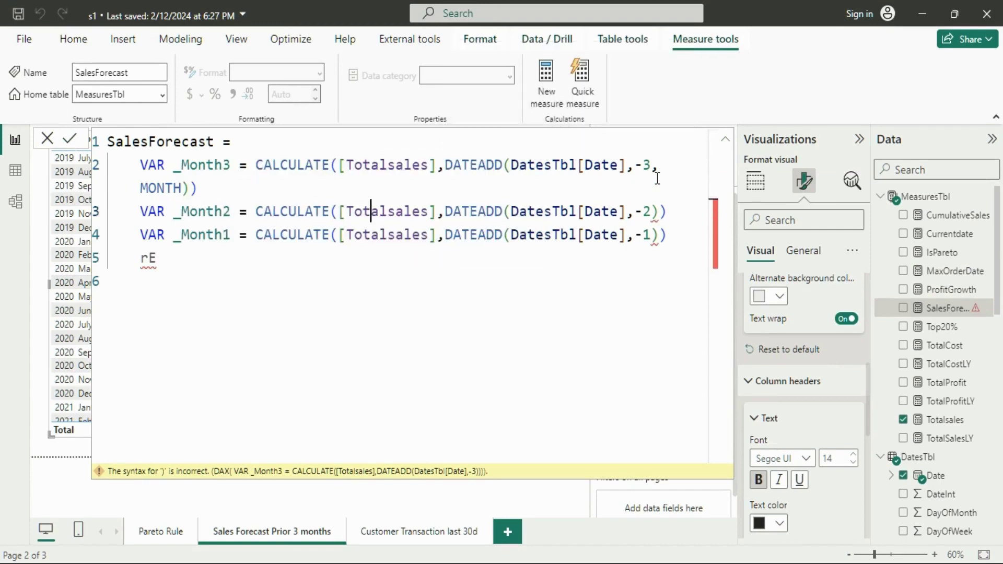
pyautogui.press('Right')
pyautogui.press('Right')
pyautogui.press('Right')
pyautogui.press('Right')
pyautogui.press('Right')
pyautogui.press('Right')
pyautogui.press('Right')
pyautogui.press('Right')
pyautogui.press('Right')
pyautogui.press('Right')
pyautogui.press('Right')
pyautogui.press('Right')
pyautogui.press('Right')
pyautogui.press('Right')
pyautogui.press('Right')
pyautogui.press('Right')
pyautogui.press('Right')
pyautogui.press('Right')
pyautogui.press('Right')
pyautogui.press('Right')
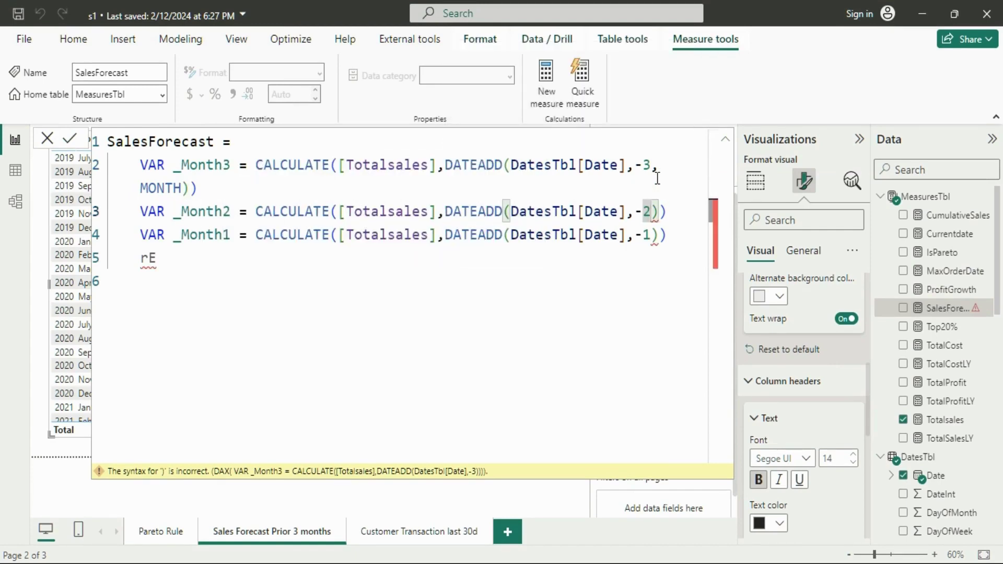
pyautogui.press('Left')
pyautogui.write(',MO')
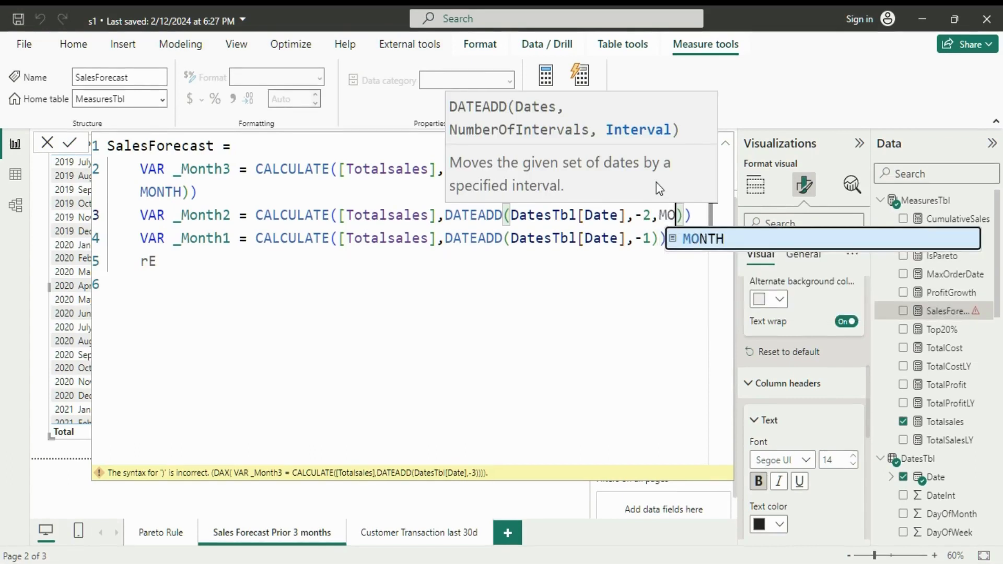
pyautogui.press('Tab')
# Add MONTH as the interval argument of DATEADD in the _Month1 variable
pyautogui.press('Down')
pyautogui.press('Right')
pyautogui.press('Right')
pyautogui.press('Right')
pyautogui.press('Right')
pyautogui.press('Right')
pyautogui.press('Right')
pyautogui.press('Right')
pyautogui.press('Right')
pyautogui.press('Right')
pyautogui.press('Right')
pyautogui.press('Right')
pyautogui.press('Right')
pyautogui.press('Right')
pyautogui.press('Right')
pyautogui.press('Right')
pyautogui.press('Right')
pyautogui.press('Right')
pyautogui.press('Right')
pyautogui.press('Right')
pyautogui.press('Right')
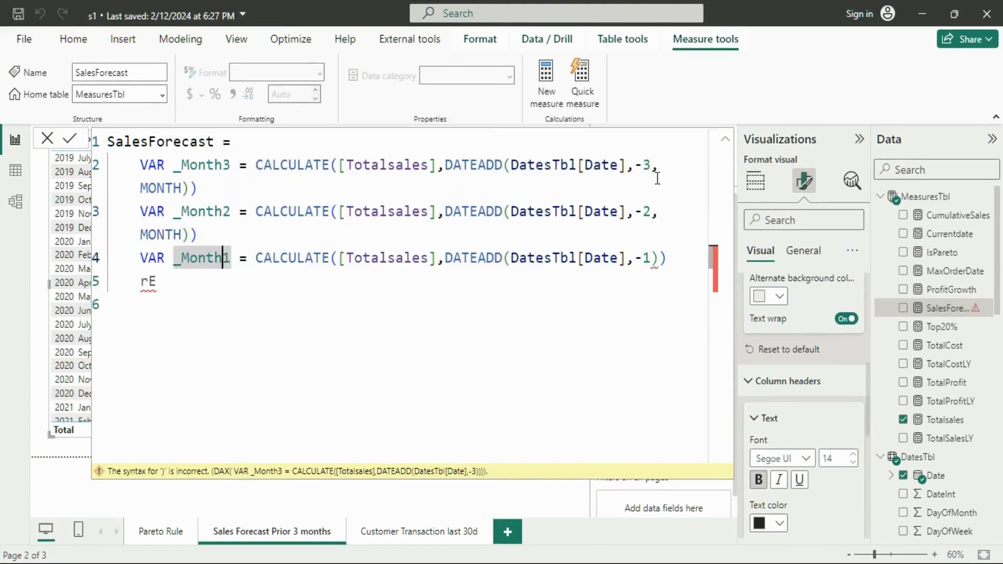
pyautogui.press('Right')
pyautogui.press('Right')
pyautogui.press('Right')
pyautogui.press('Right')
pyautogui.press('Right')
pyautogui.press('Right')
pyautogui.press('Right')
pyautogui.press('Right')
pyautogui.press('Right')
pyautogui.press('Right')
pyautogui.press('Right')
pyautogui.press('Right')
pyautogui.press('Right')
pyautogui.press('Right')
pyautogui.press('Right')
pyautogui.press('Right')
pyautogui.press('Right')
pyautogui.press('Right')
pyautogui.press('Right')
pyautogui.press('Right')
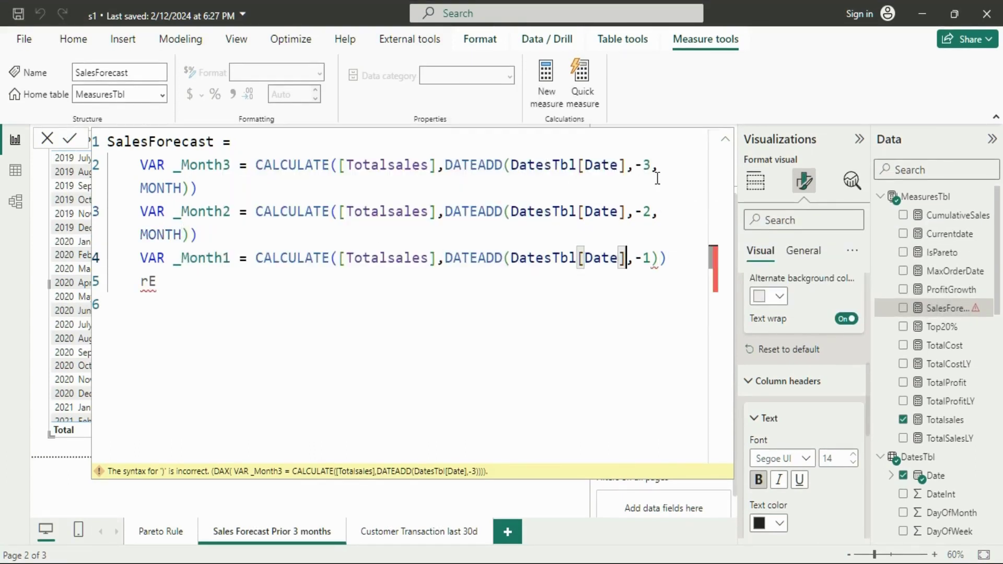
pyautogui.hotkey('shift', 'Right')
pyautogui.write(',MONTH')
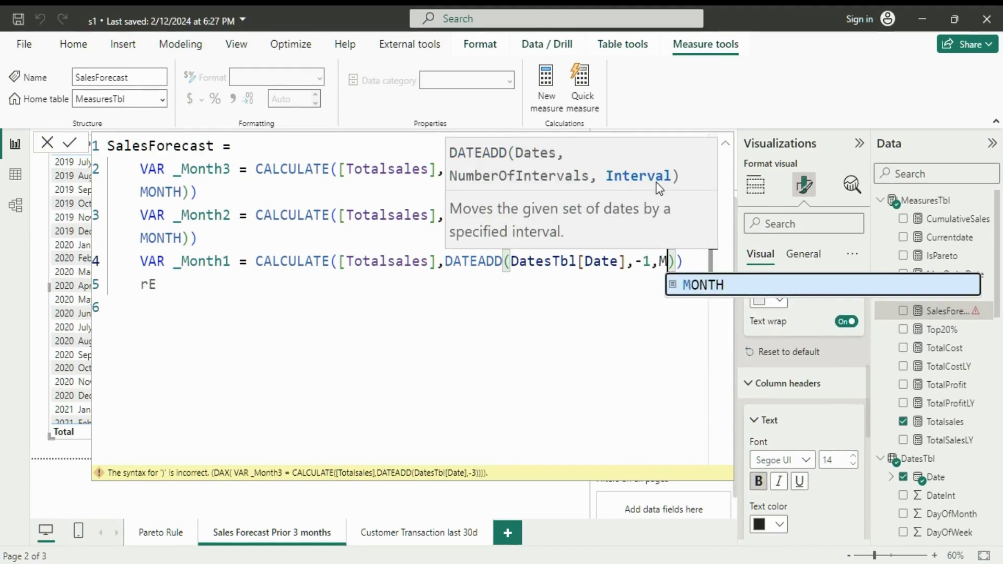
# Replace the partial text below the _Month1 variable with the RETURN keyword
pyautogui.press('BackSpace')
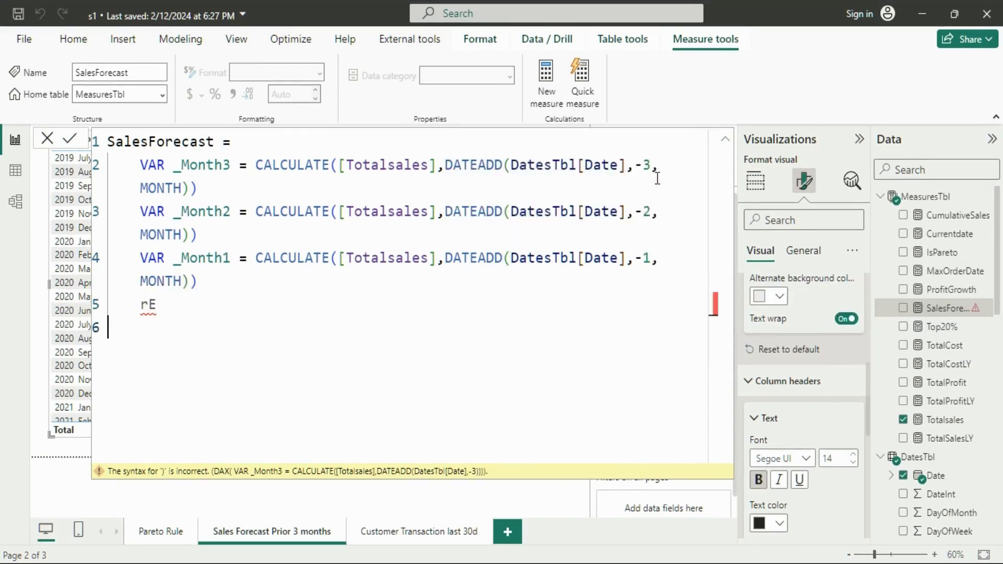
pyautogui.press('BackSpace')
pyautogui.write('RETURN')
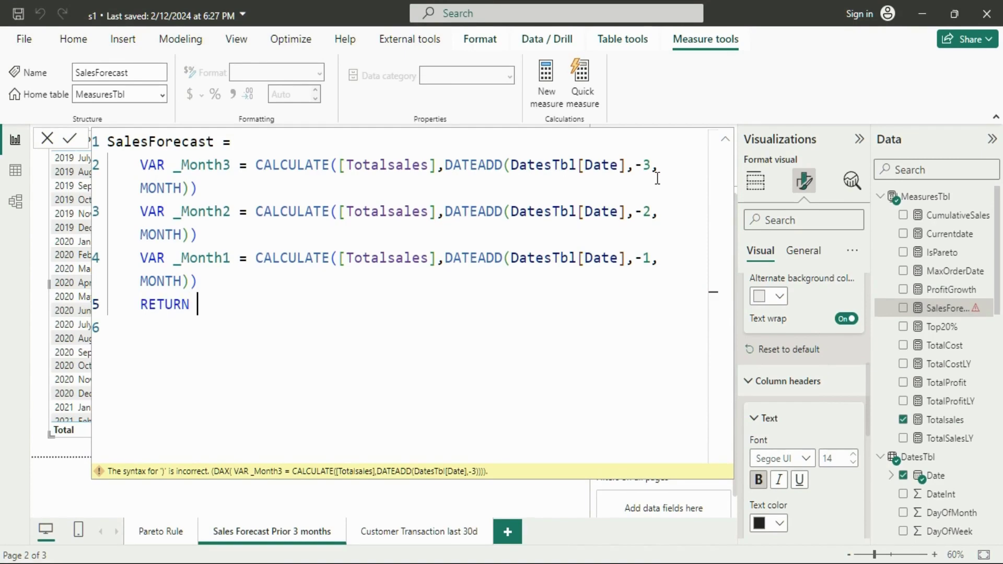
# Start a DIVIDE expression on a new line under RETURN, with _Month3 as the first term of the numerator
pyautogui.hotkey('shift', 'Return')
pyautogui.press('Tab')
pyautogui.write('DIVIDE(')
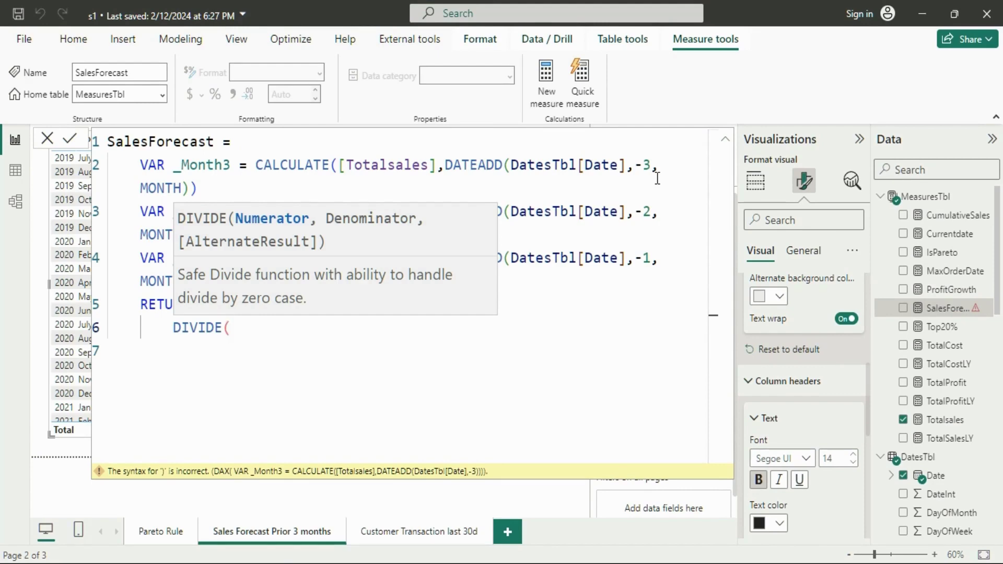
pyautogui.write('_')
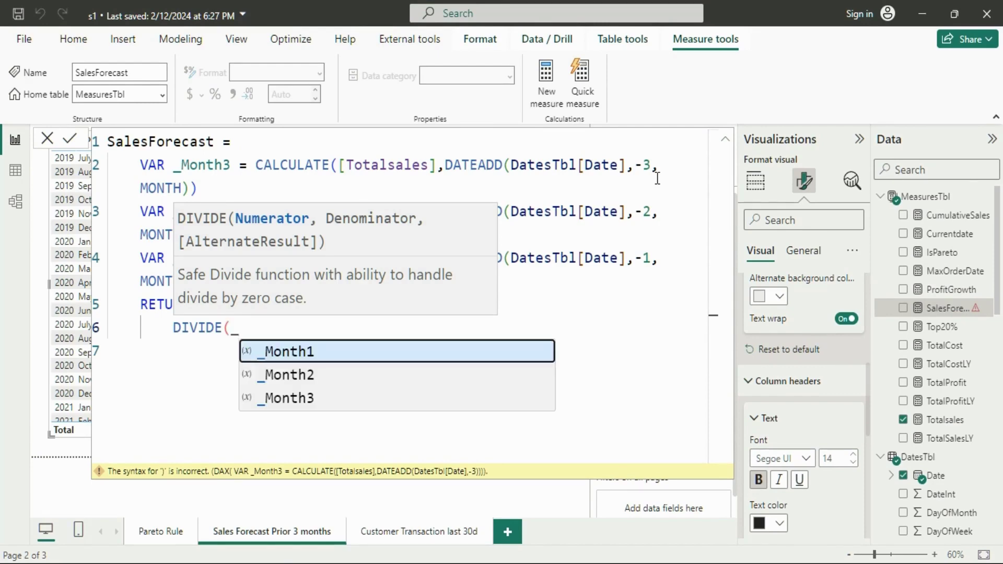
pyautogui.press('Down')
pyautogui.press('Down')
pyautogui.press('Tab')
pyautogui.write('+')
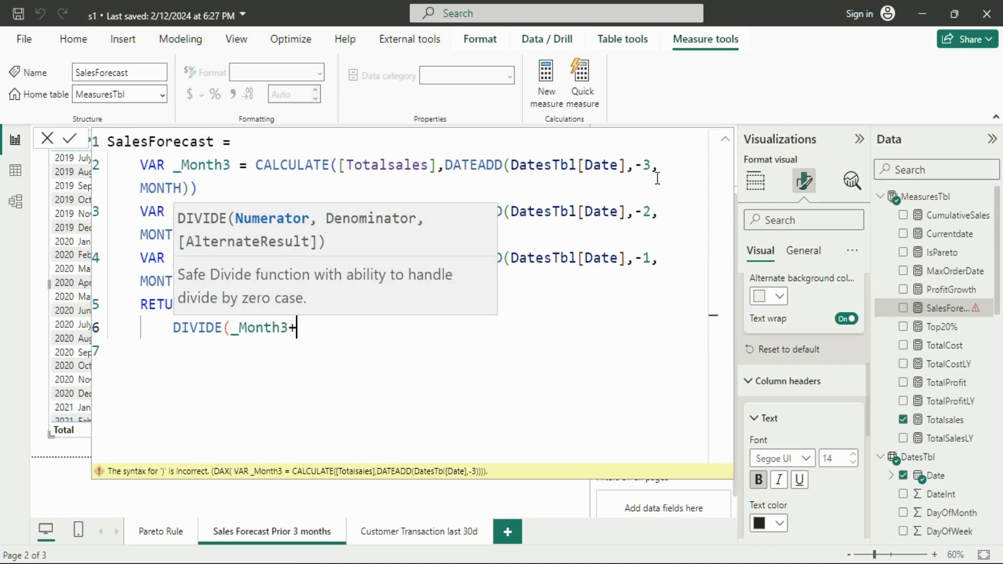
# Add the _Month2 variable to the sum in the DIVIDE numerator, followed by another plus sign
pyautogui.write('_')
pyautogui.press('Escape')
pyautogui.press('Down')
pyautogui.press('Right')
pyautogui.press('Right')
pyautogui.press('Left')
pyautogui.press('Left')
pyautogui.press('Left')
pyautogui.press('Left')
pyautogui.press('Left')
pyautogui.hotkey('shift', 'Left')
pyautogui.write('MO')
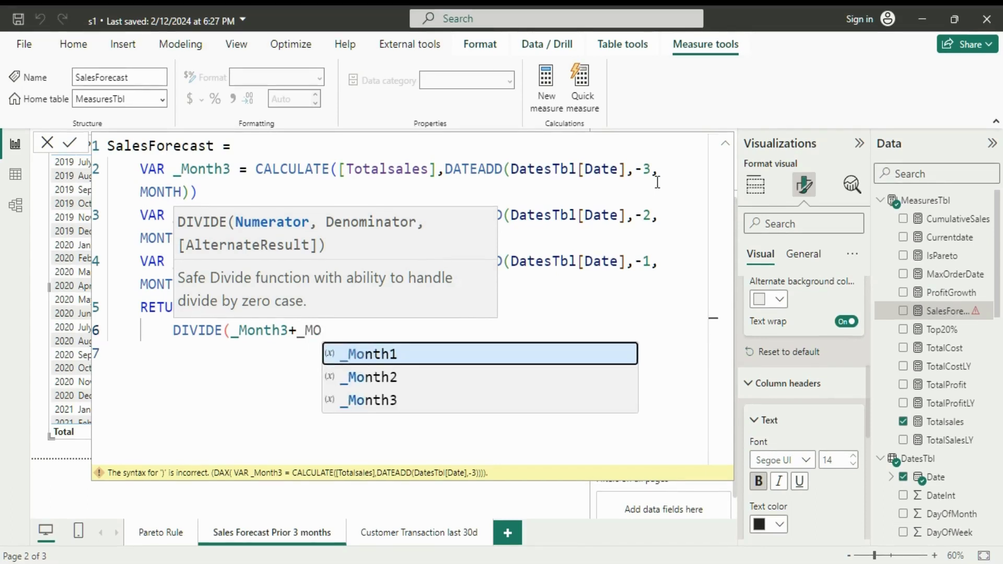
pyautogui.press('Down')
pyautogui.press('Tab')
pyautogui.write('+')
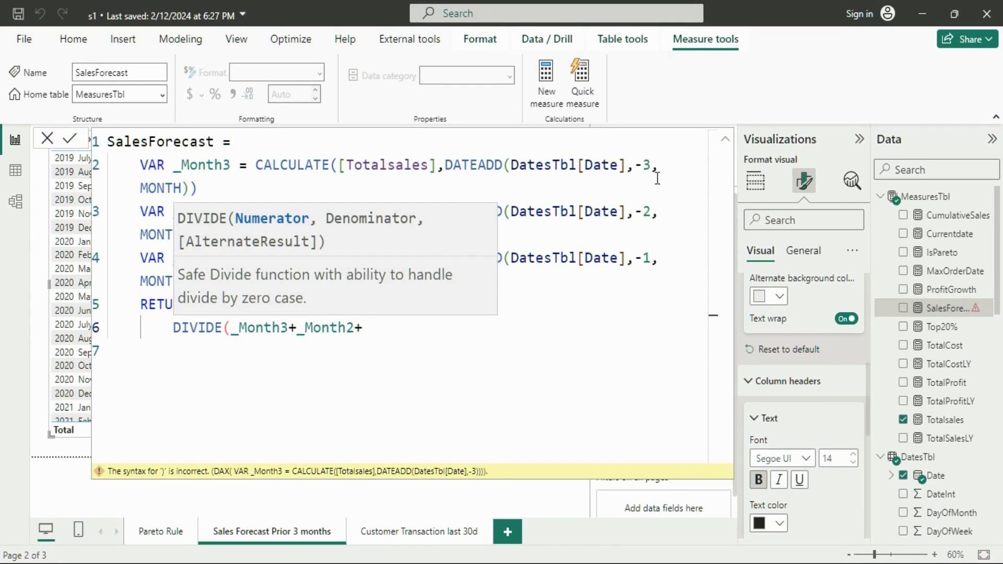
# Complete the SalesForecast measure with _Month1 in the numerator, 3 as the denominator and BLANK() as the alternate result, and collapse the formula editor
pyautogui.write('_')
pyautogui.press('Tab')
pyautogui.write(',3,')
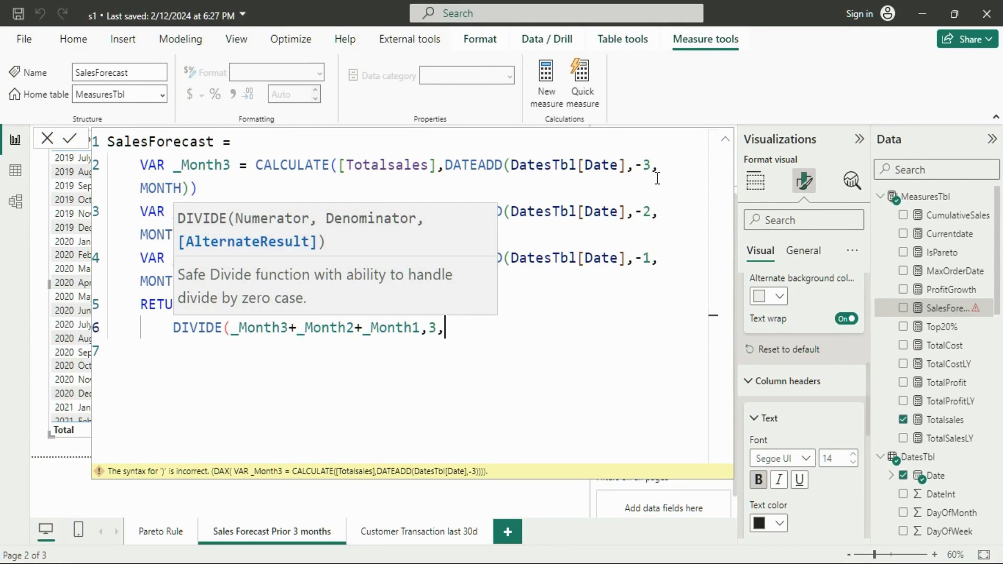
pyautogui.write('BLA')
pyautogui.press('Tab')
pyautogui.write('()')
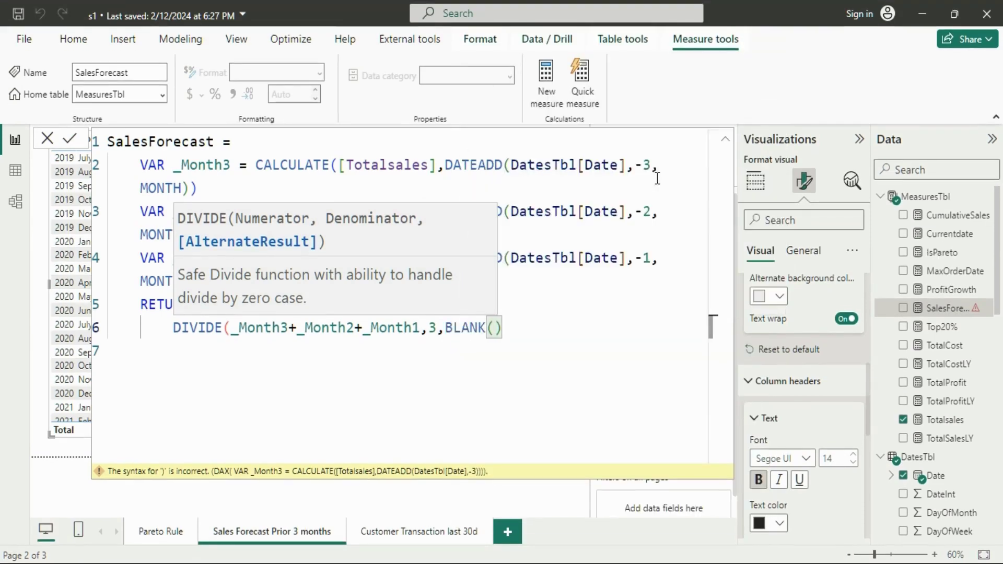
pyautogui.write(')')
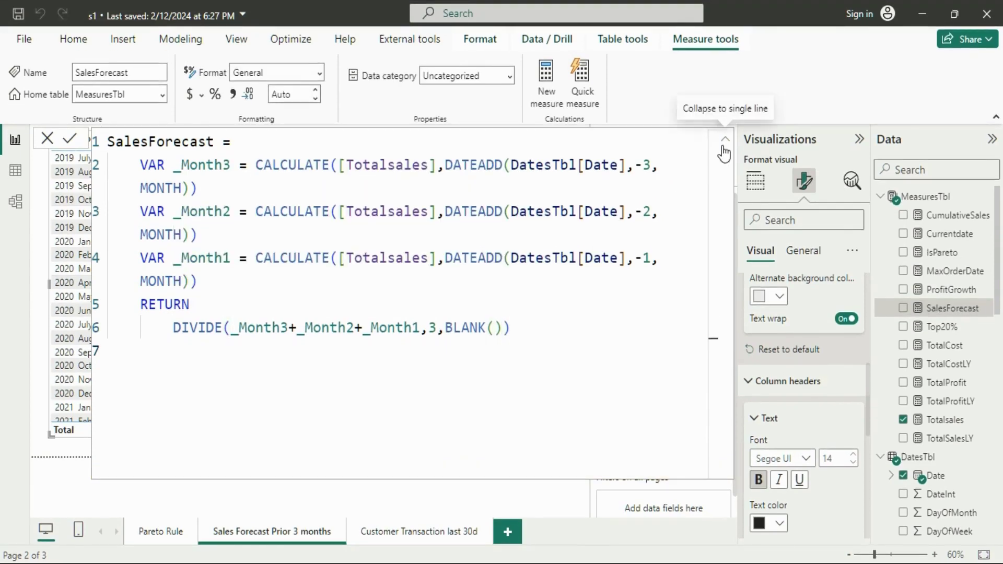
pyautogui.click(725, 143)
# Add the SalesForecast measure as a column to the monthly sales table
pyautogui.click(256, 289)
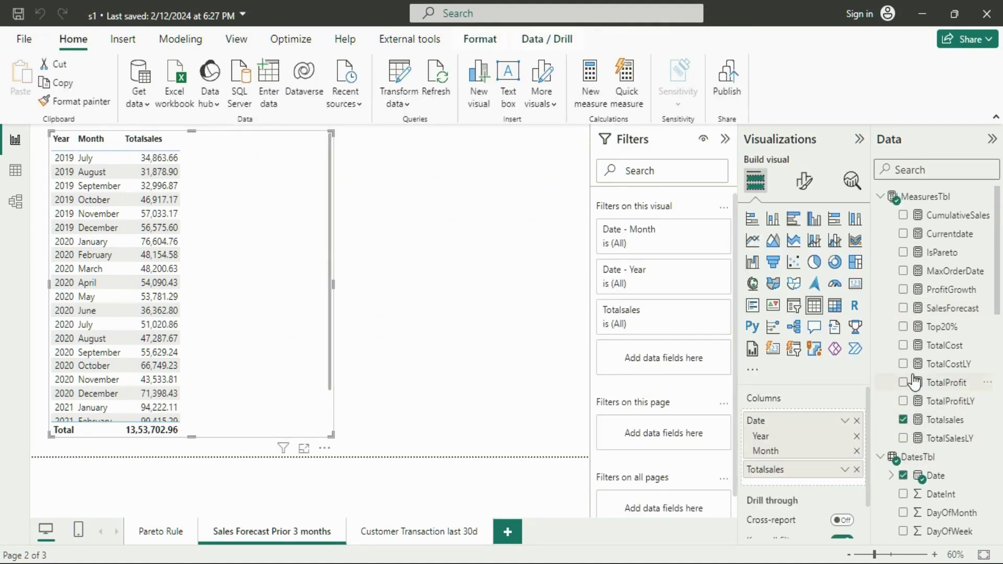
pyautogui.click(904, 309)
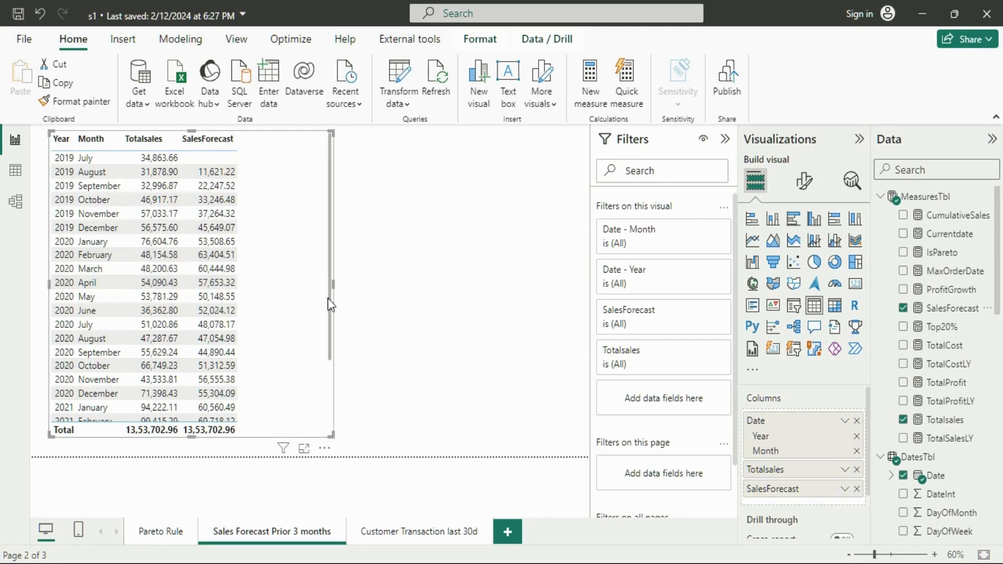
pyautogui.click(411, 282)
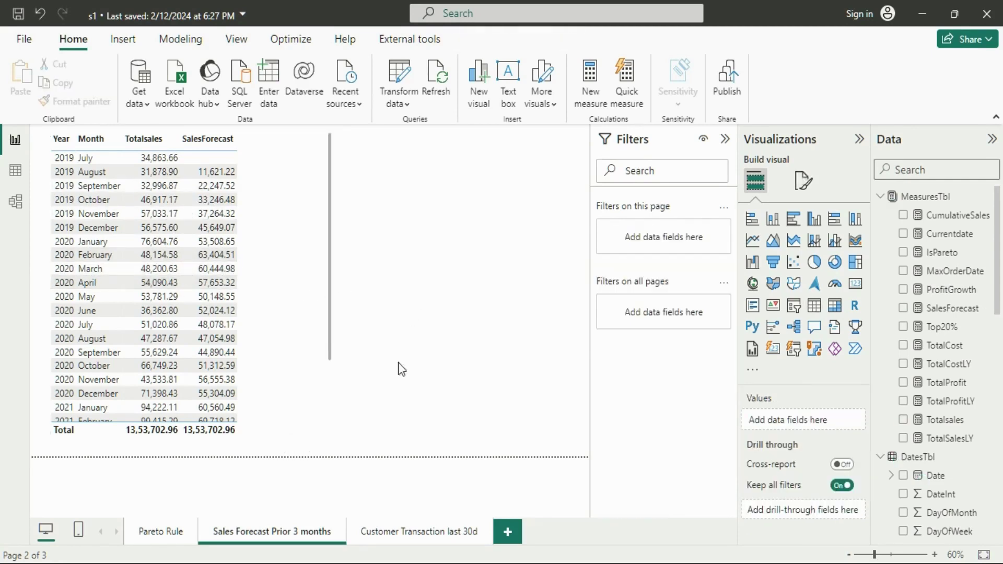
# Create a table of CustomerCompany from OrdersTbl on the Customer Transaction last 30d page and enlarge it to most of the page height
pyautogui.click(408, 530)
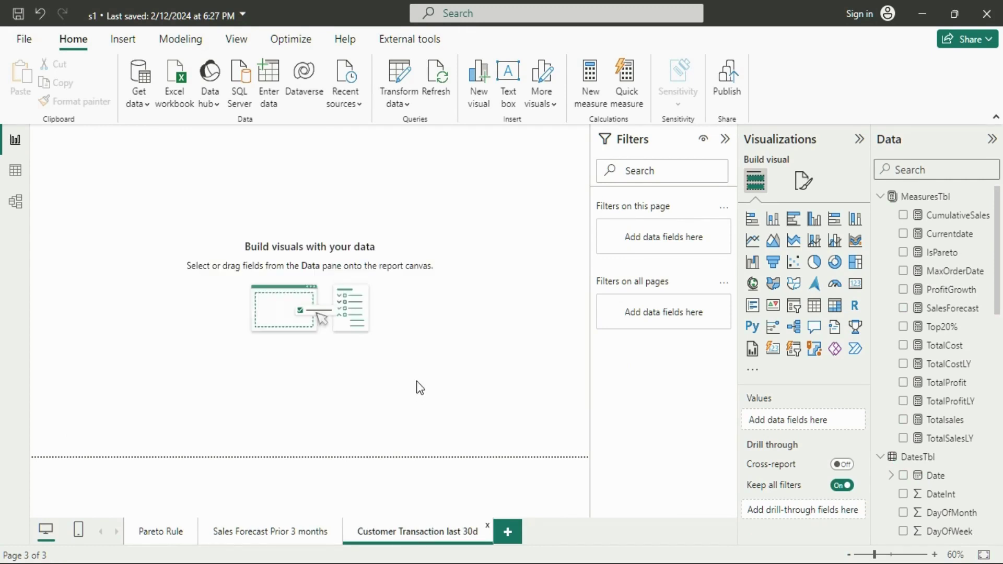
pyautogui.scroll(-5, 940, 324)
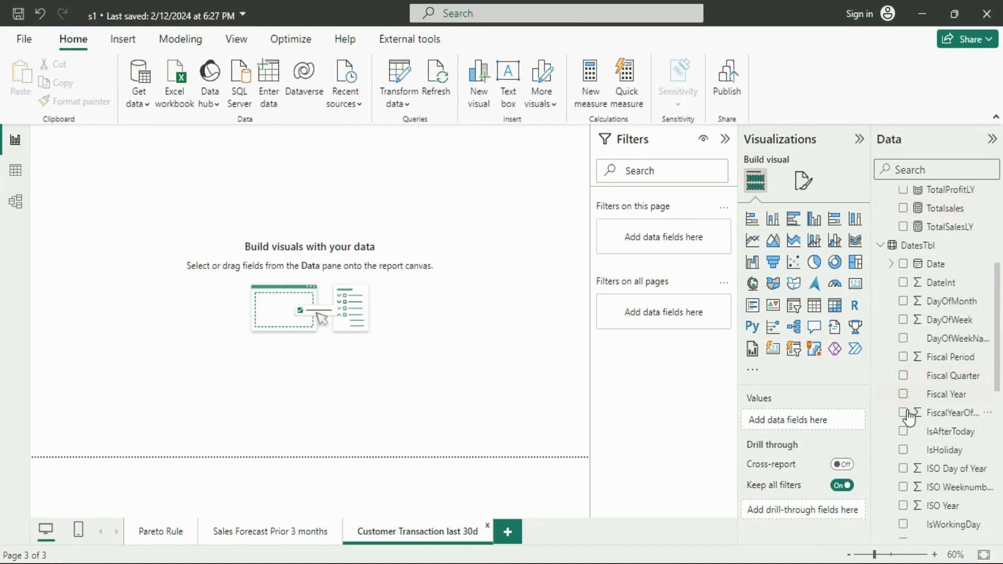
pyautogui.scroll(-5, 917, 361)
pyautogui.scroll(5, 917, 375)
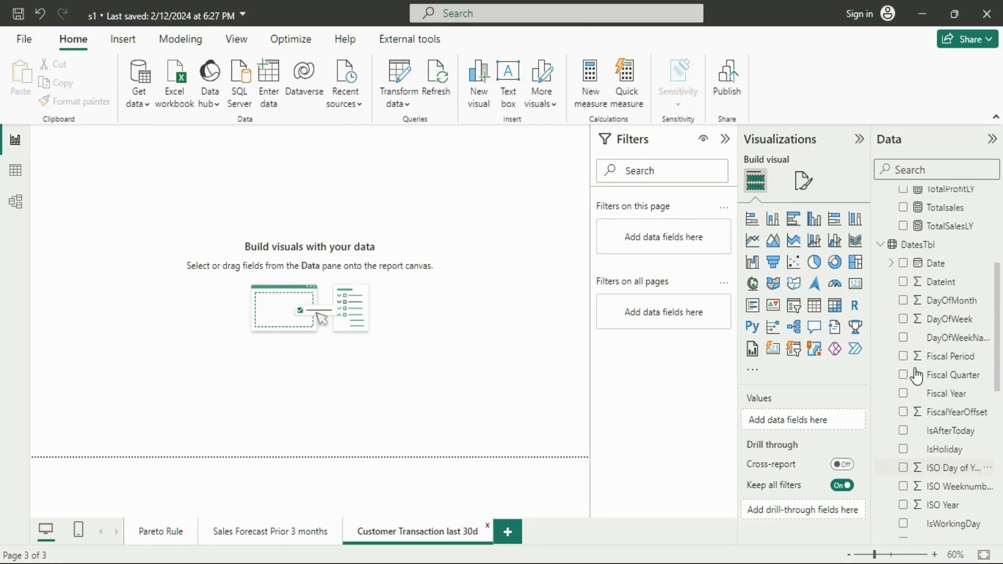
pyautogui.scroll(2, 916, 375)
pyautogui.click(880, 354)
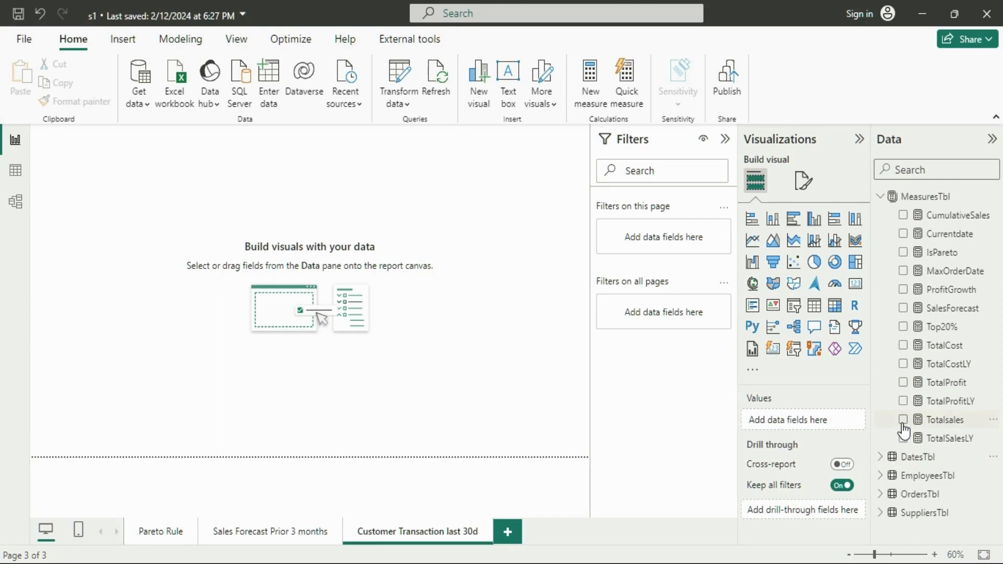
pyautogui.click(881, 494)
pyautogui.scroll(-4, 905, 410)
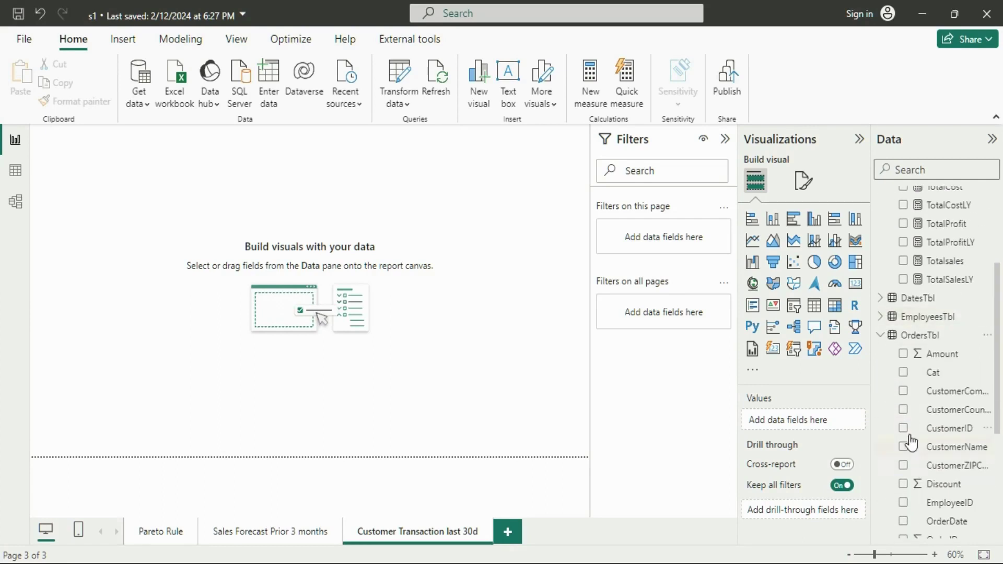
pyautogui.click(903, 392)
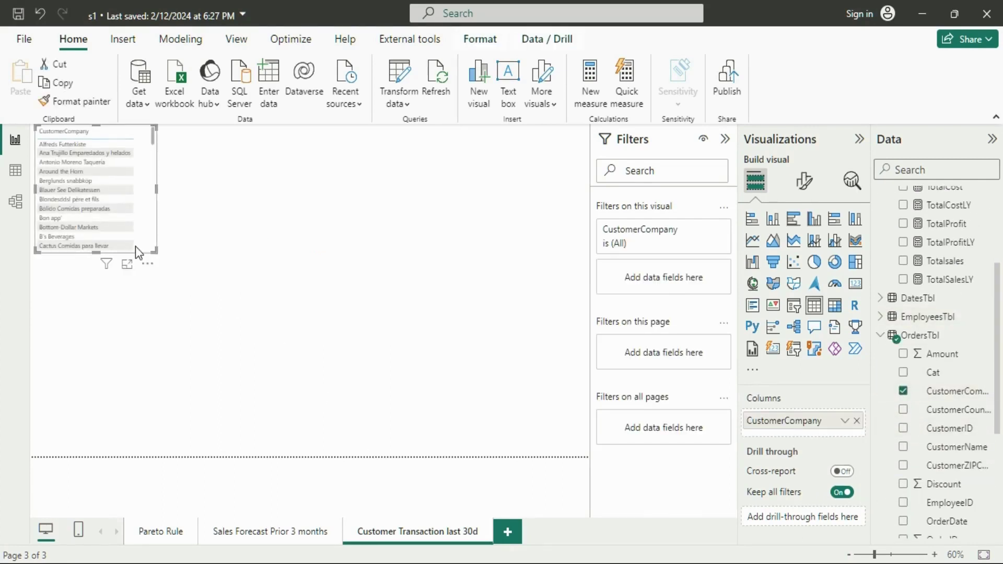
pyautogui.moveTo(157, 253); pyautogui.dragTo(237, 460)
pyautogui.moveTo(202, 400); pyautogui.dragTo(198, 366)
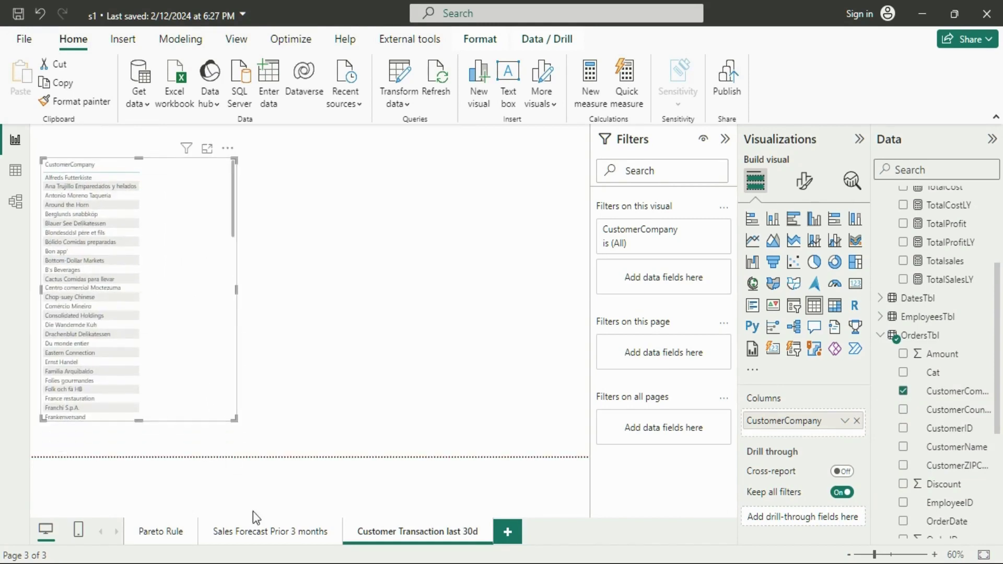
# Copy the formatting of the Sales Forecast Prior 3 months table onto the CustomerCompany table and widen that table
pyautogui.click(277, 538)
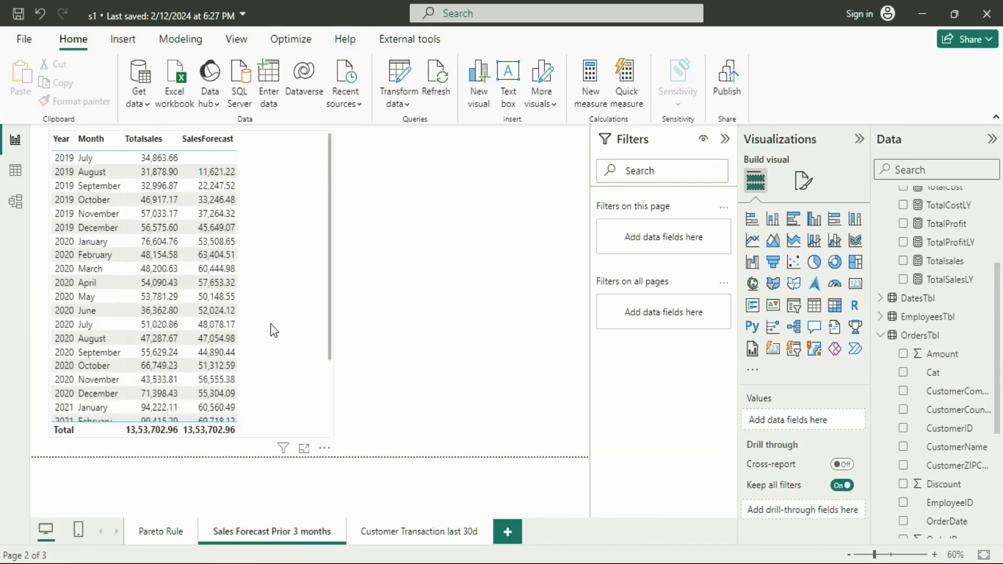
pyautogui.click(139, 192)
pyautogui.click(52, 101)
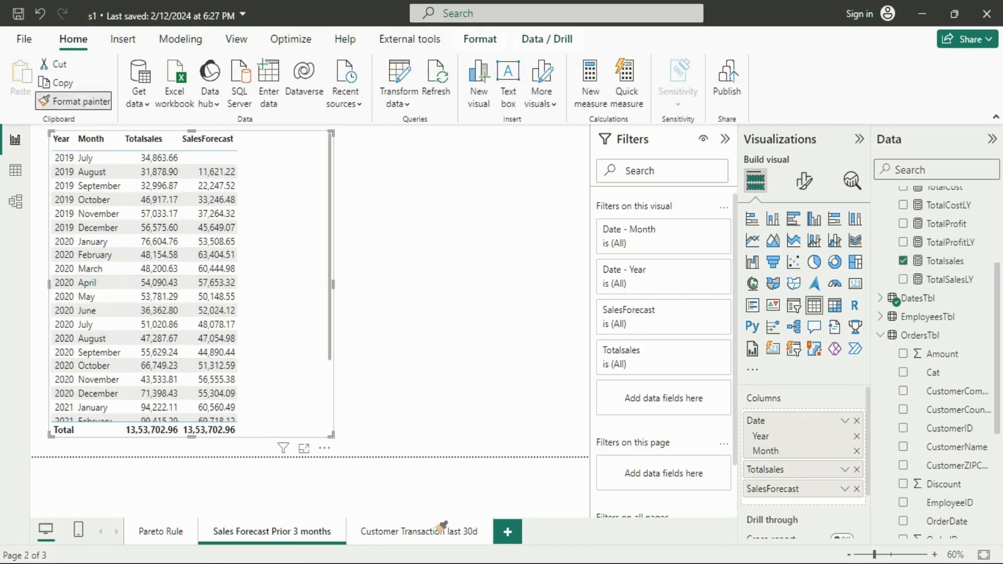
pyautogui.click(452, 538)
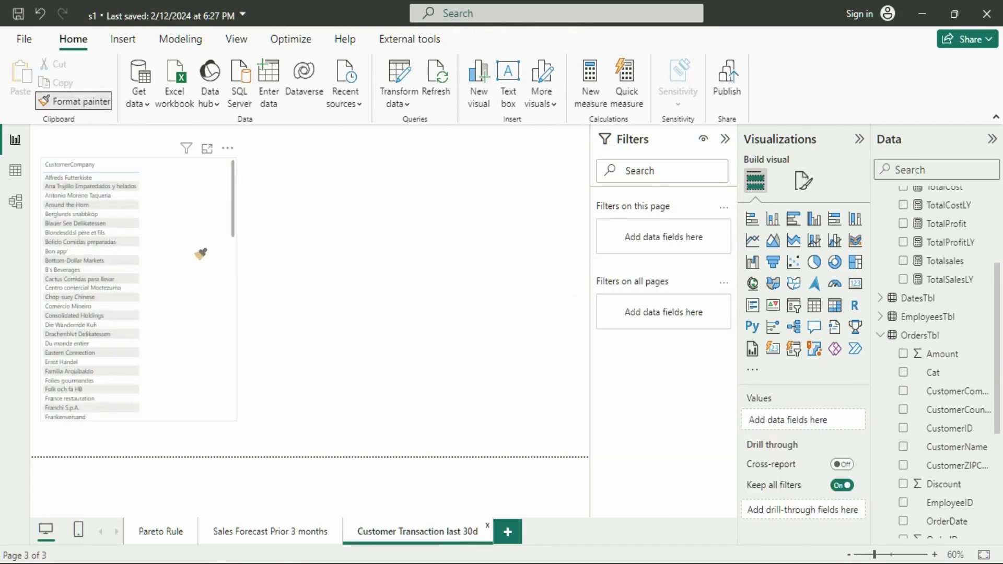
pyautogui.click(203, 273)
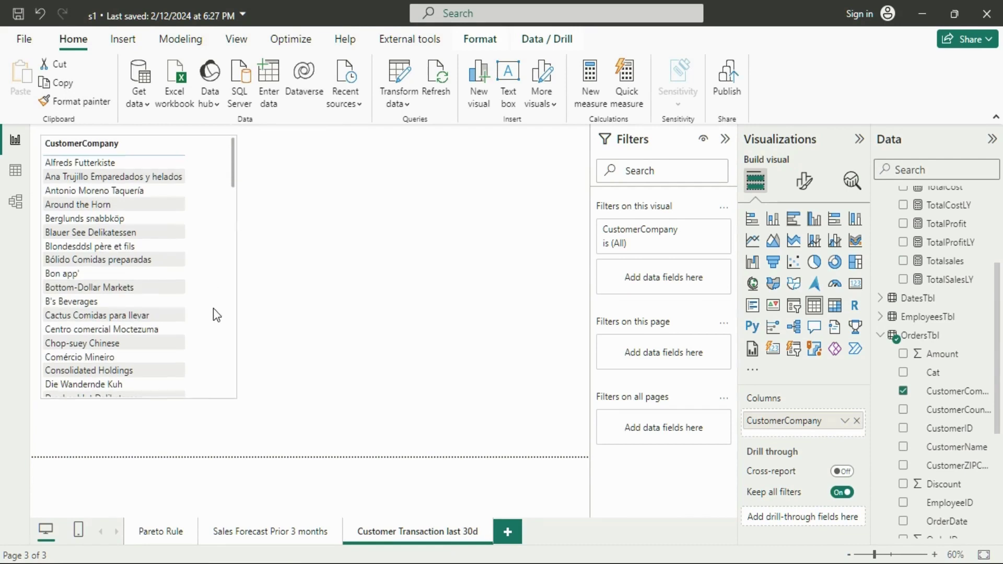
pyautogui.moveTo(236, 274); pyautogui.dragTo(375, 289)
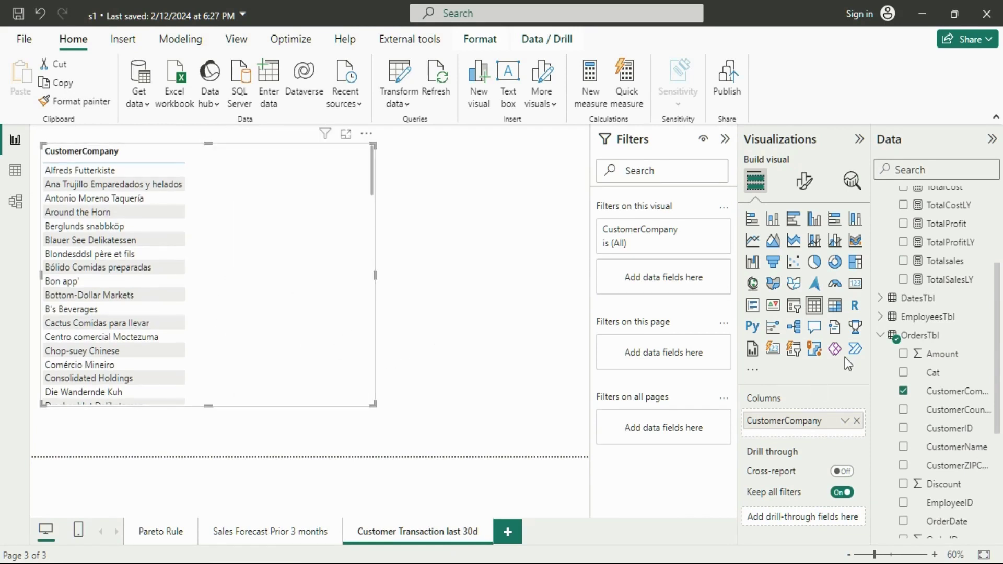
# Create a new measure in MeasuresTbl and expand its formula editor
pyautogui.scroll(3, 959, 360)
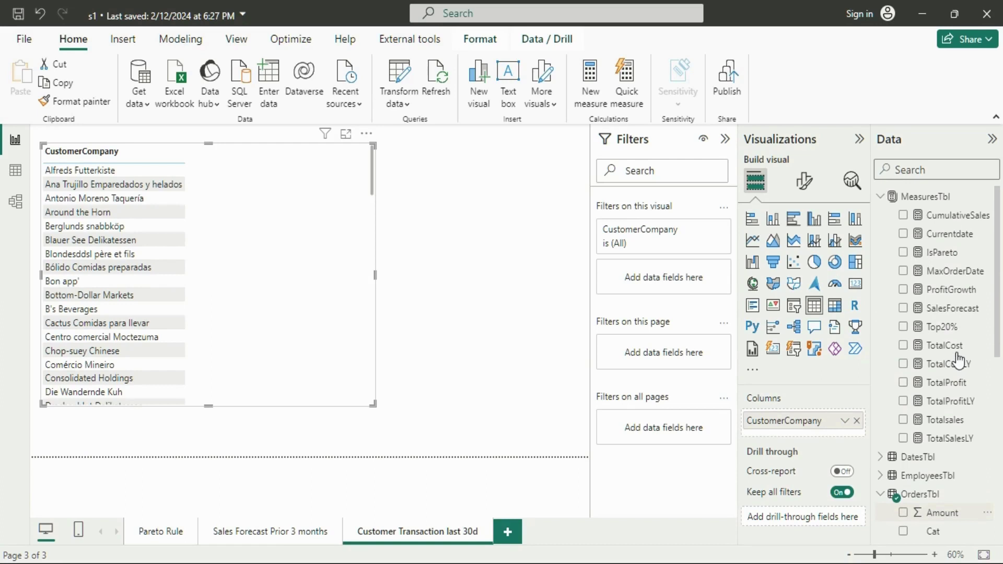
pyautogui.rightClick(924, 199)
pyautogui.press('Escape')
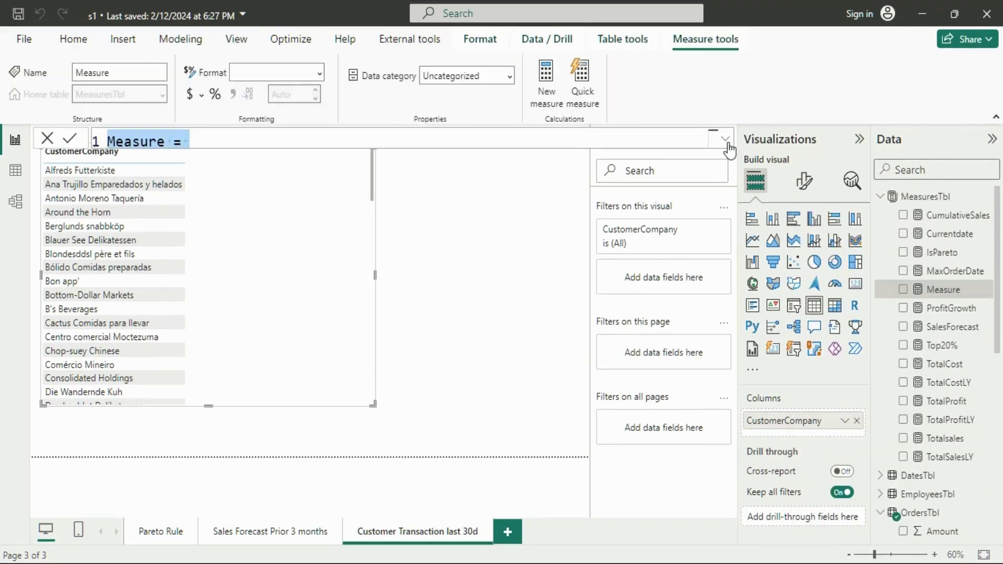
pyautogui.click(726, 140)
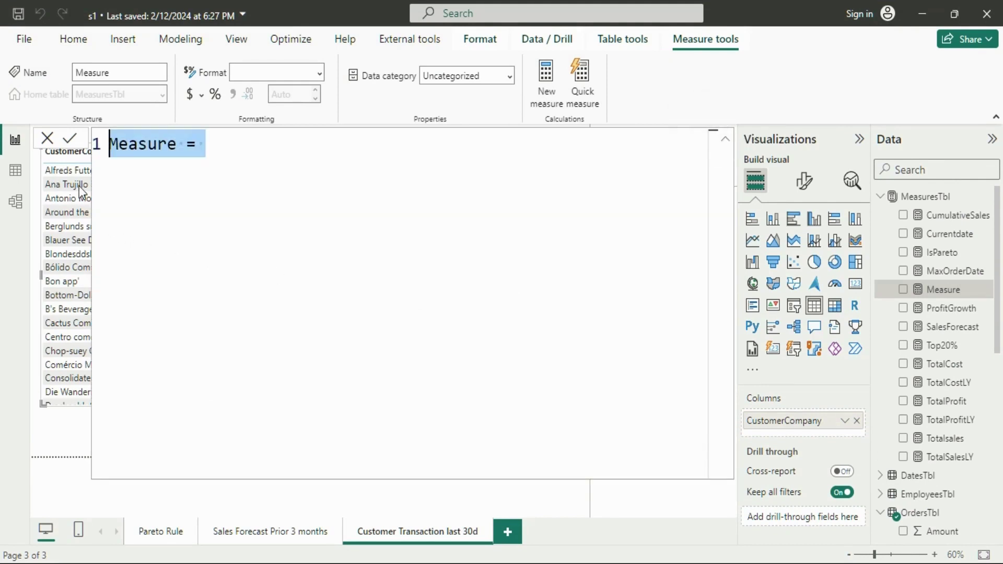
pyautogui.write('c')
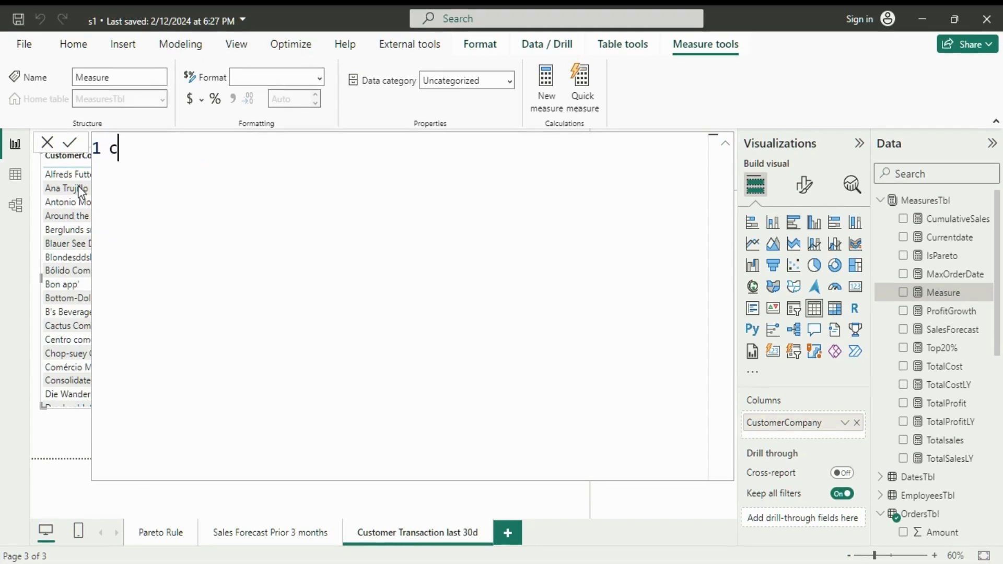
pyautogui.write('UST')
pyautogui.press('BackSpace')
pyautogui.press('BackSpace')
pyautogui.press('BackSpace')
pyautogui.press('BackSpace')
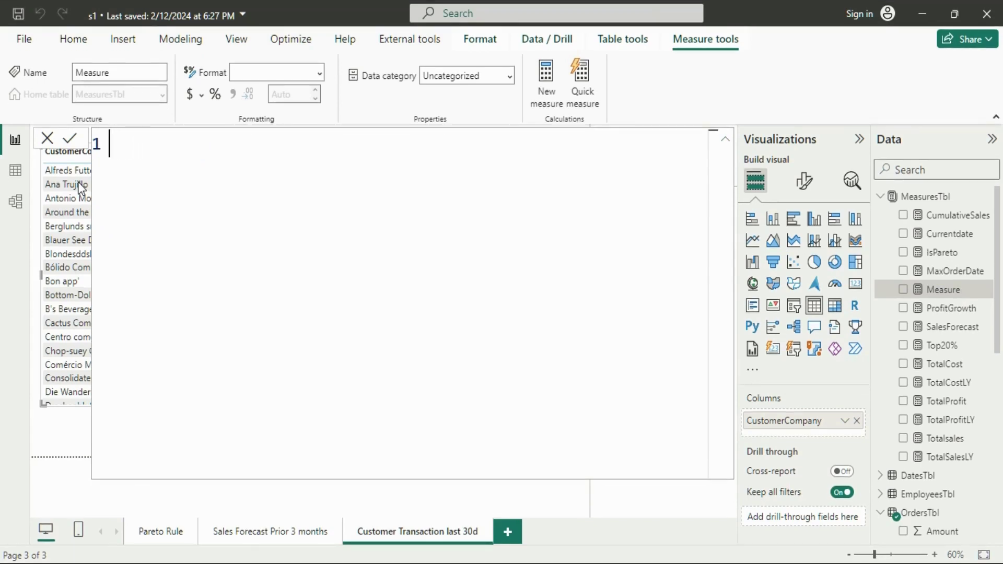
# Name the new measure CustomerTransactionLast30D and add the equals sign to begin its definition
pyautogui.write('Customer')
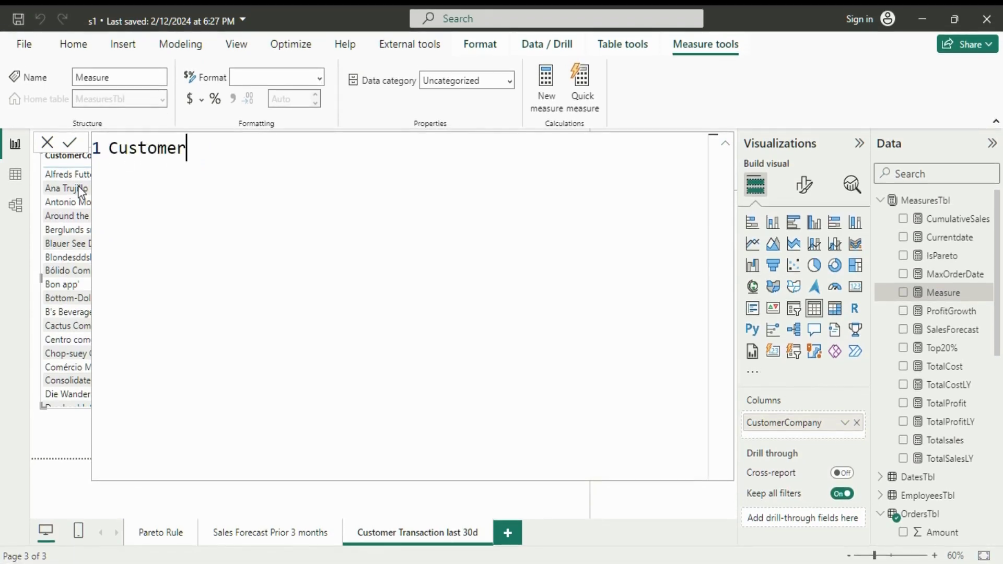
pyautogui.write('Transac')
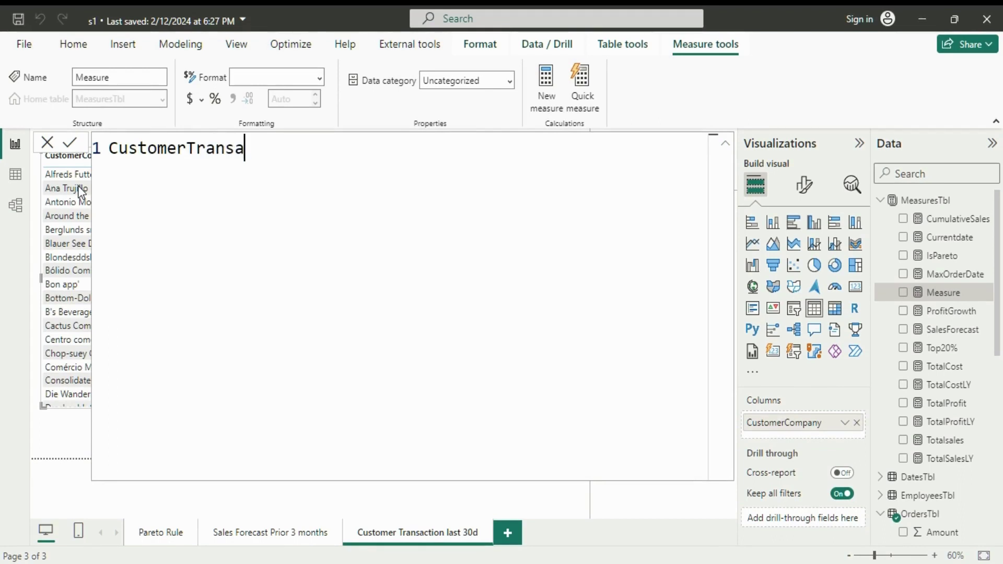
pyautogui.write('tion')
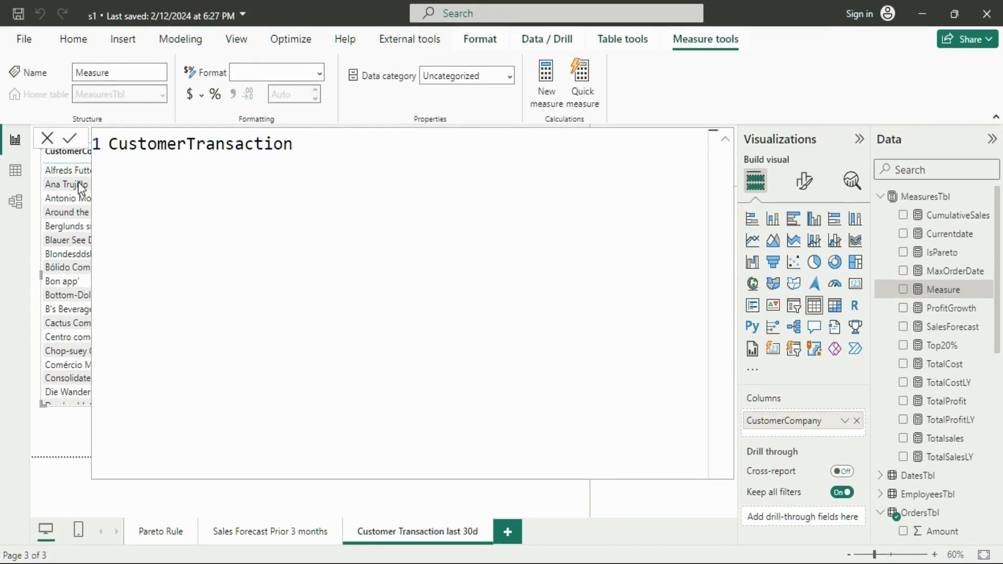
pyautogui.write('Last30D ')
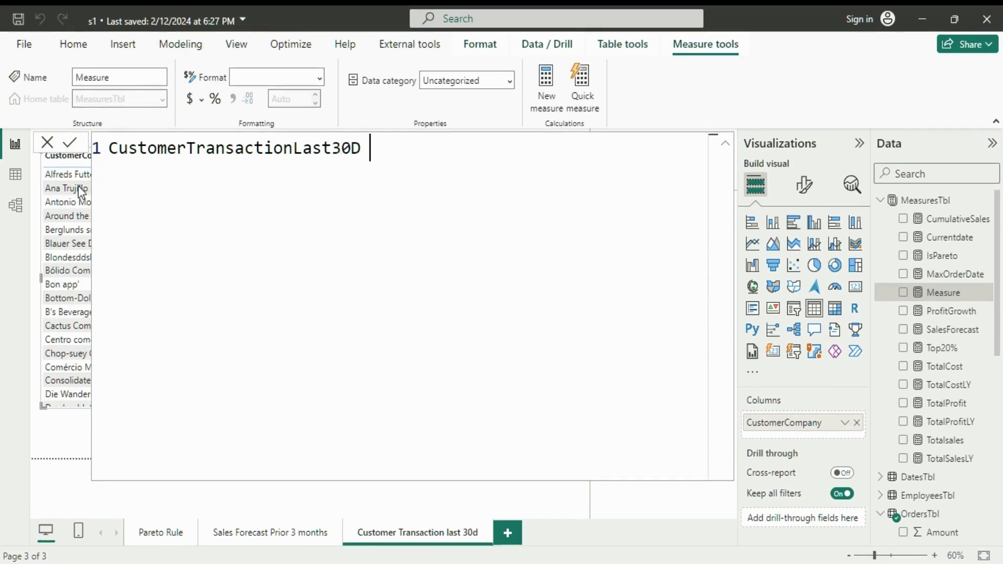
pyautogui.write('=')
# Begin the measure's expression on a new indented line with the CALCULATE function
pyautogui.hotkey('shift', 'Return')
pyautogui.press('Tab')
pyautogui.write('cal')
pyautogui.press('Tab')
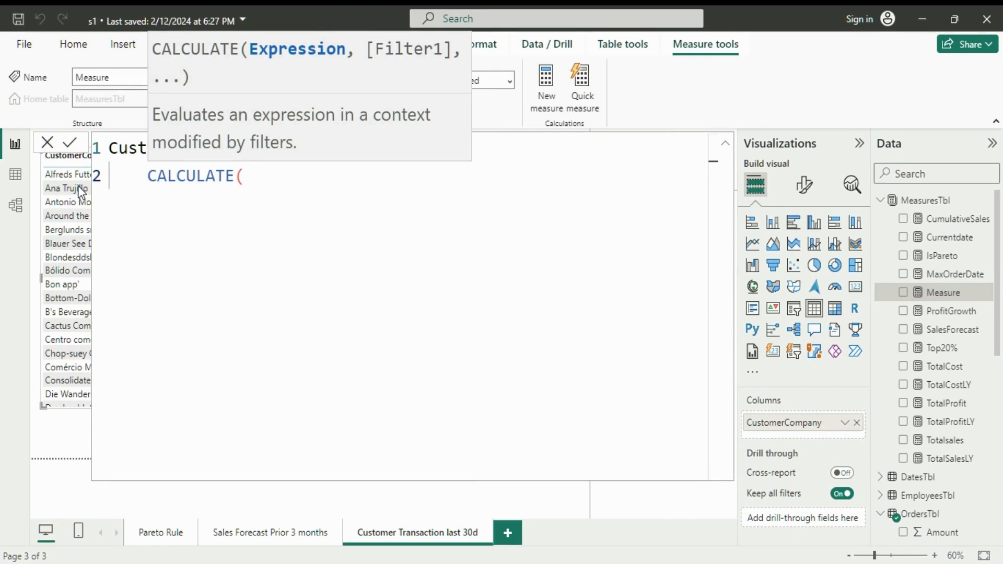
# Enter COUNTROWS(OrdersTbl) as the expression of CALCULATE, followed by a comma for the filter argument
pyautogui.write('co')
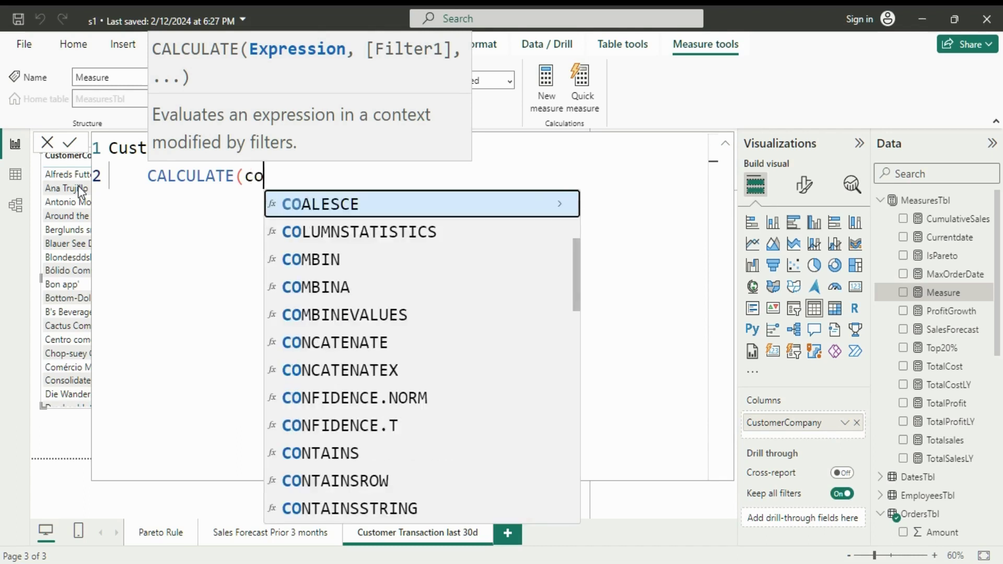
pyautogui.write('unter')
pyautogui.press('BackSpace')
pyautogui.press('BackSpace')
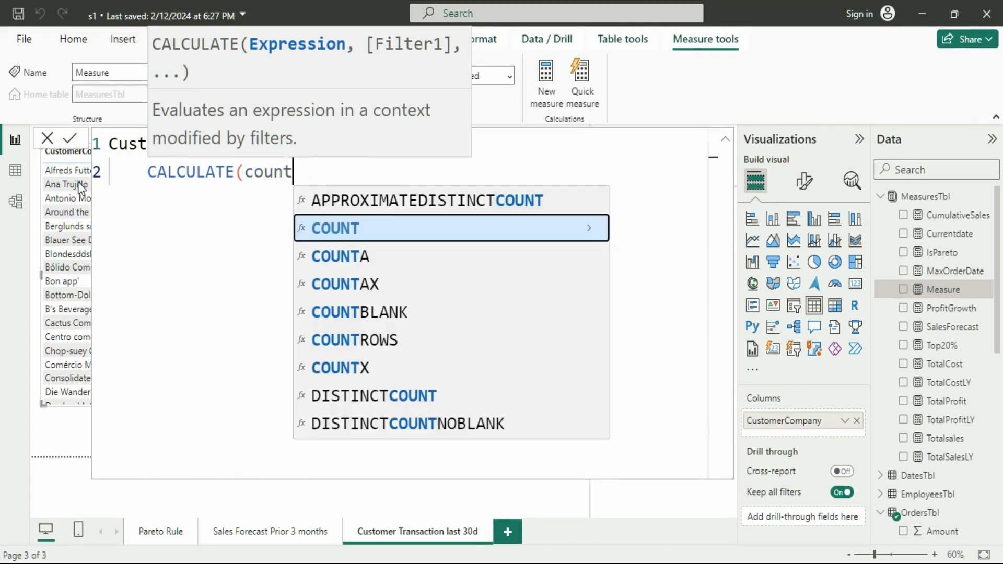
pyautogui.write('r')
pyautogui.press('Tab')
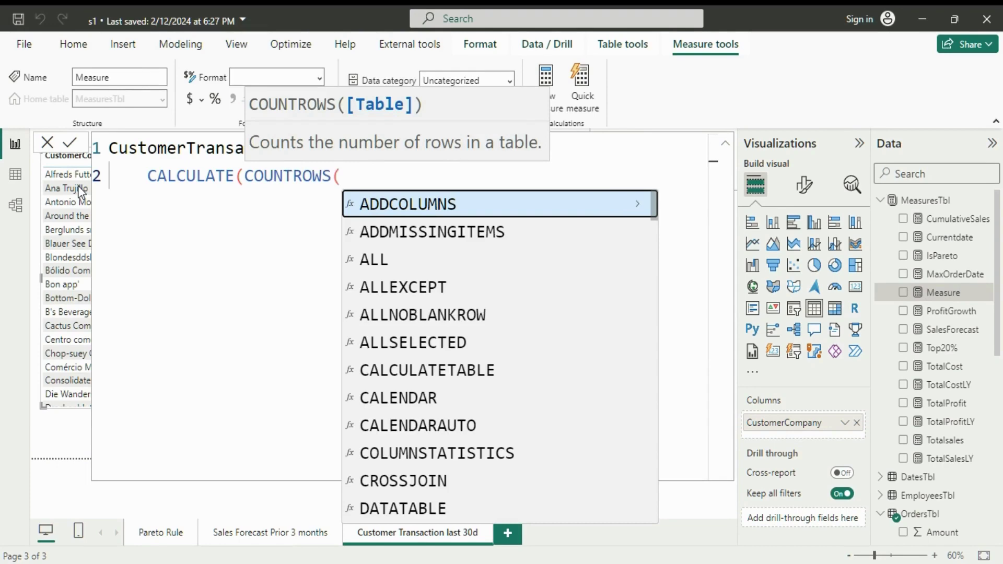
pyautogui.write('order')
pyautogui.press('Tab')
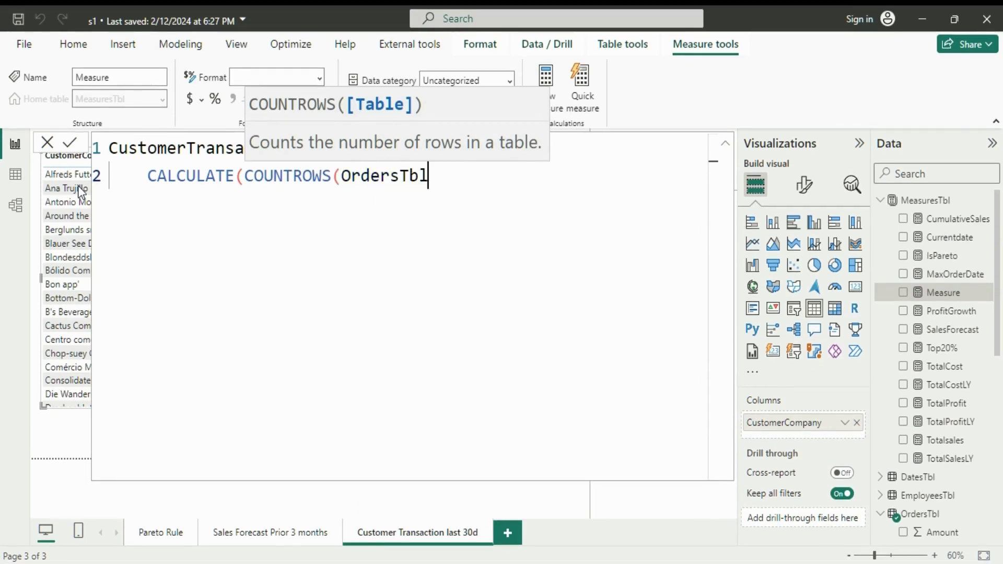
pyautogui.write(')')
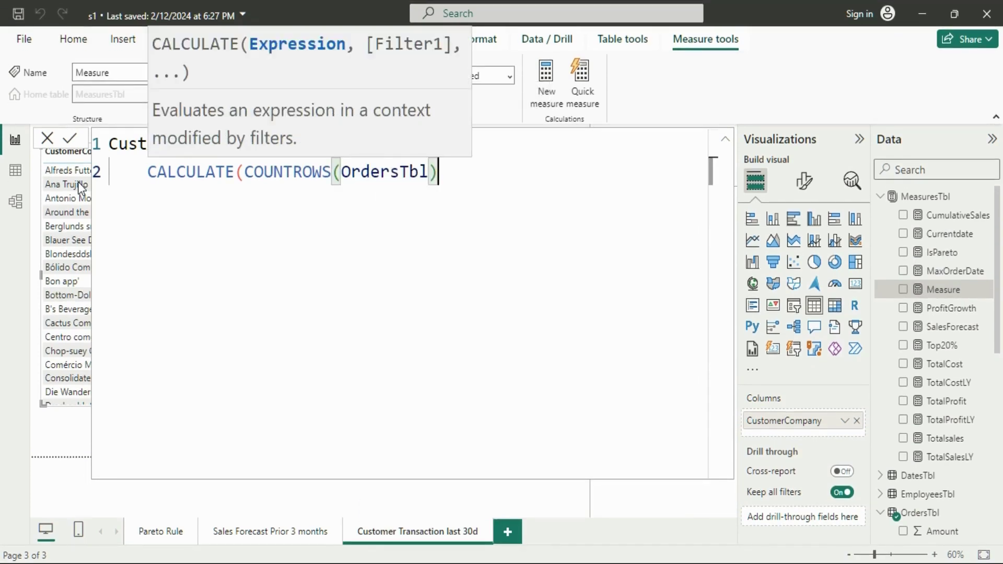
pyautogui.write(',')
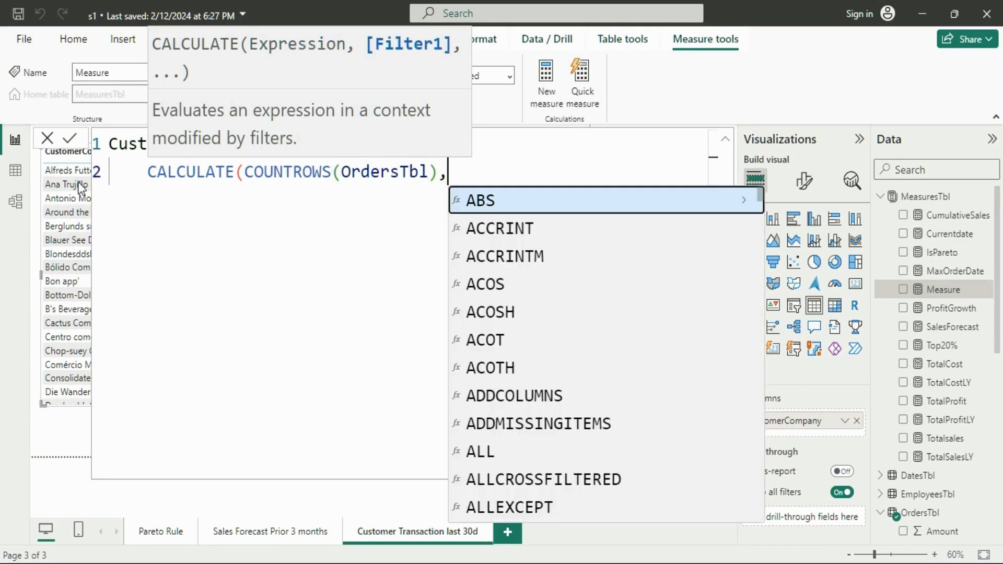
# Add a FILTER function with DatesTbl as its table, followed by a comma for the filter expression
pyautogui.write('fil')
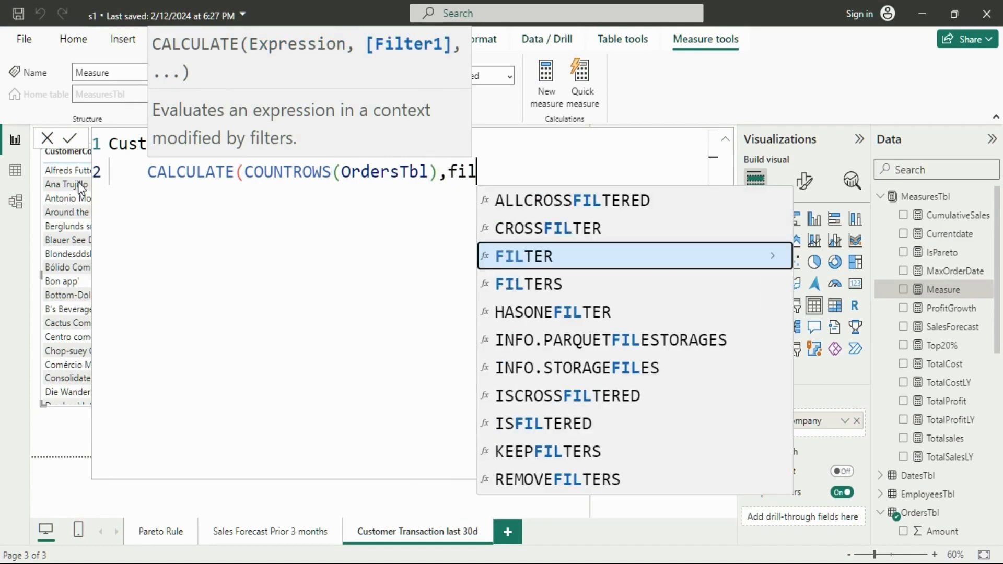
pyautogui.press('Tab')
pyautogui.write('(')
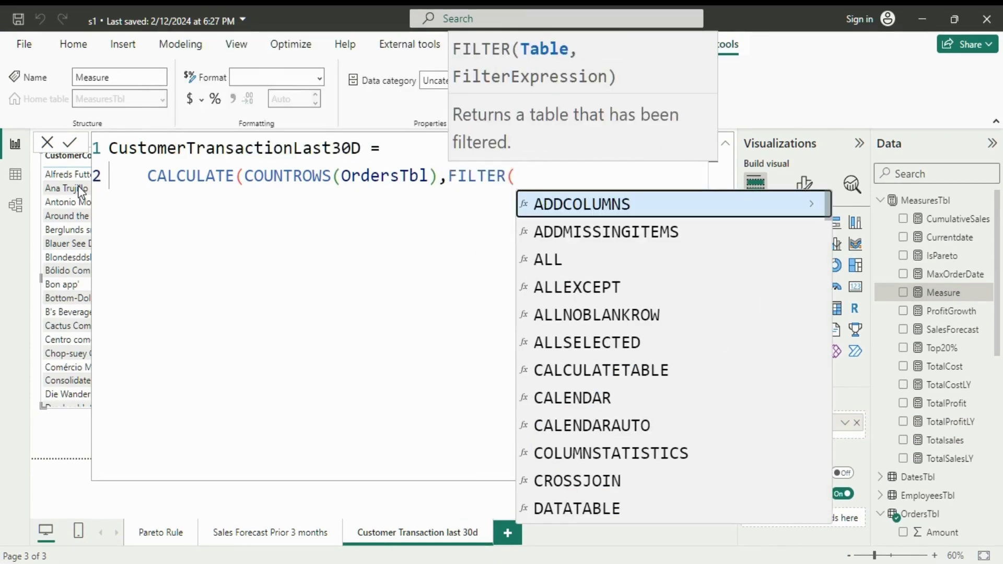
pyautogui.write('dates')
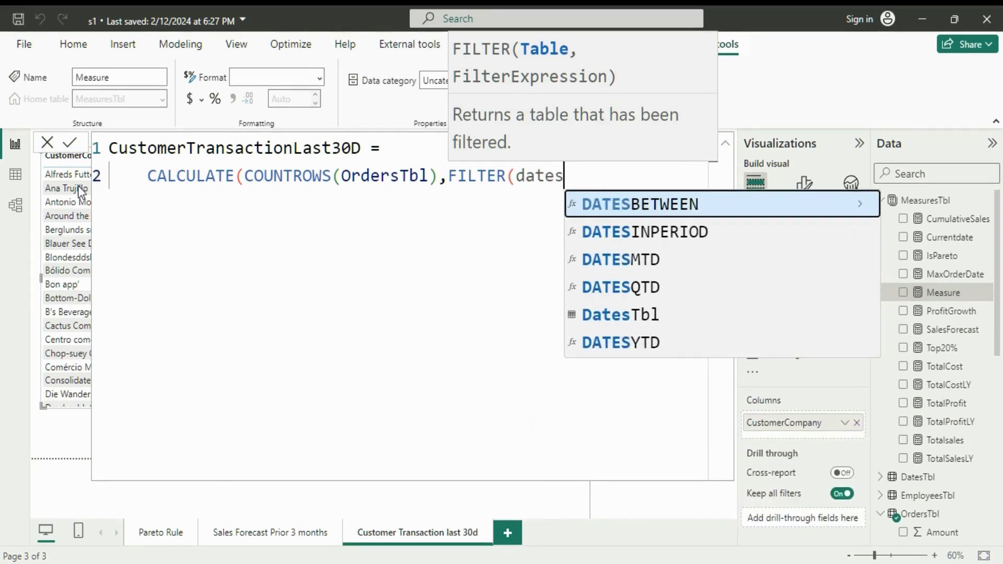
pyautogui.press('Down')
pyautogui.press('Down')
pyautogui.press('Down')
pyautogui.press('Down')
pyautogui.press('Tab')
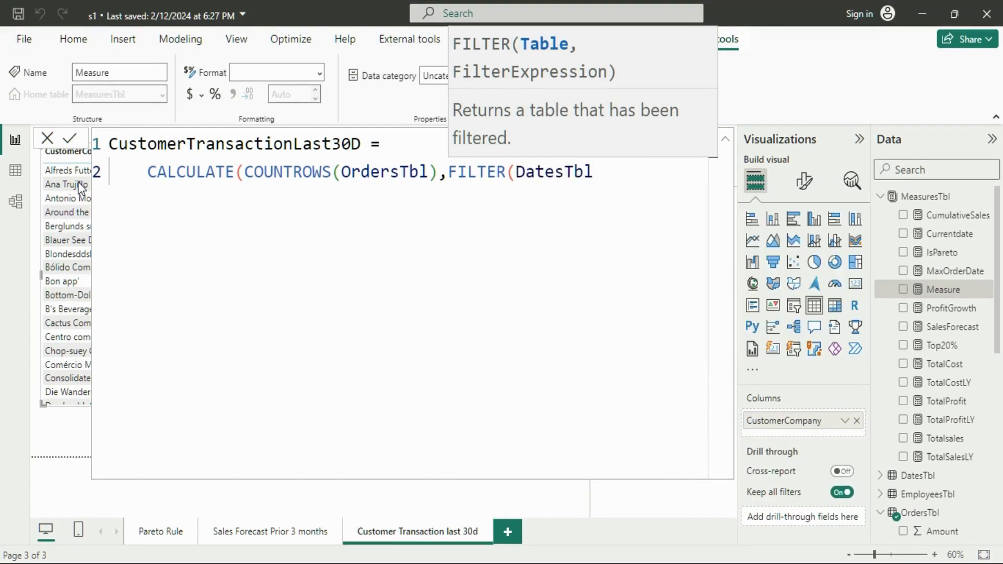
pyautogui.write(',')
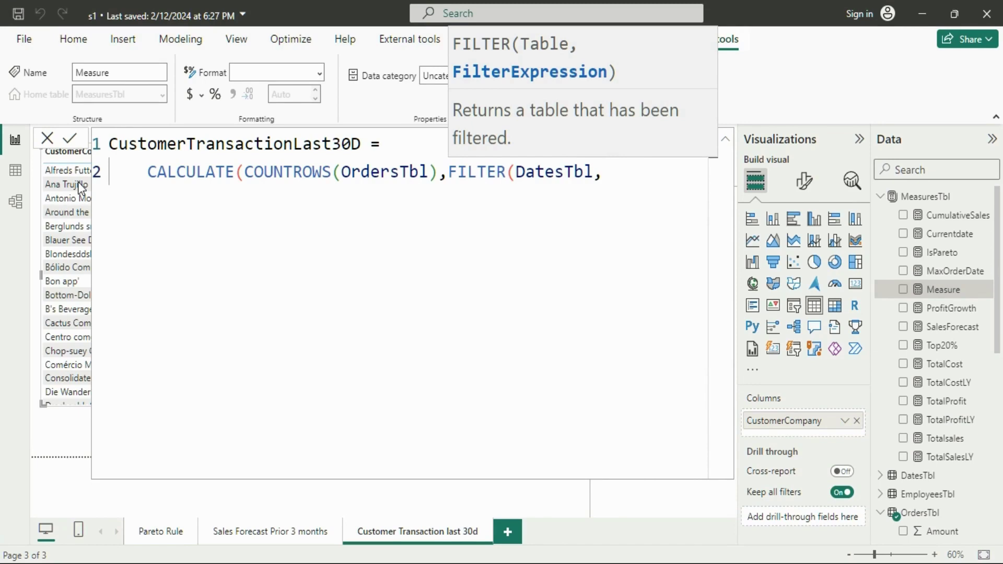
# Start the filter condition with DatesTbl[Date] and the <= operator
pyautogui.write('dates')
pyautogui.press('Down')
pyautogui.press('Down')
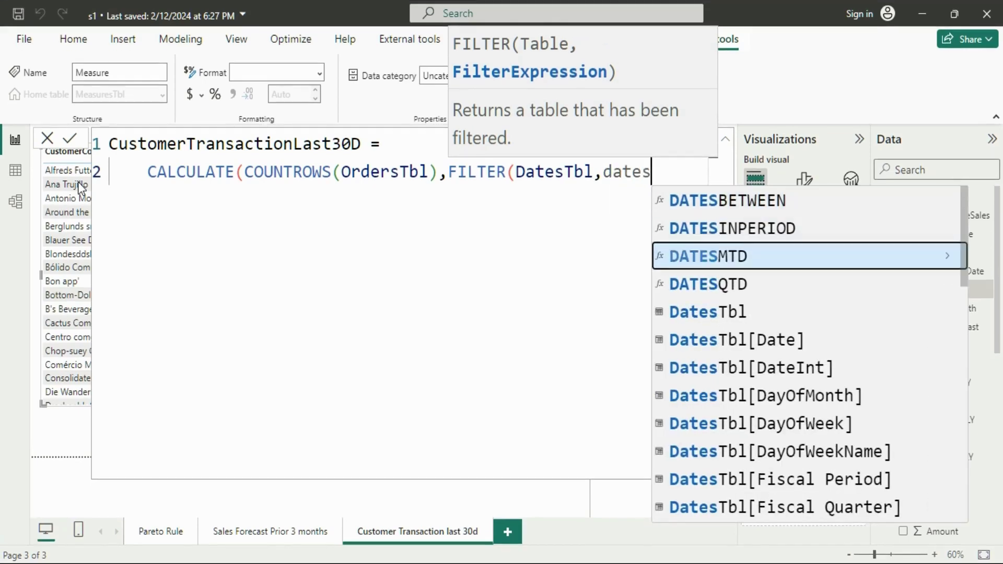
pyautogui.press('Down')
pyautogui.press('Down')
pyautogui.press('Down')
pyautogui.press('Tab')
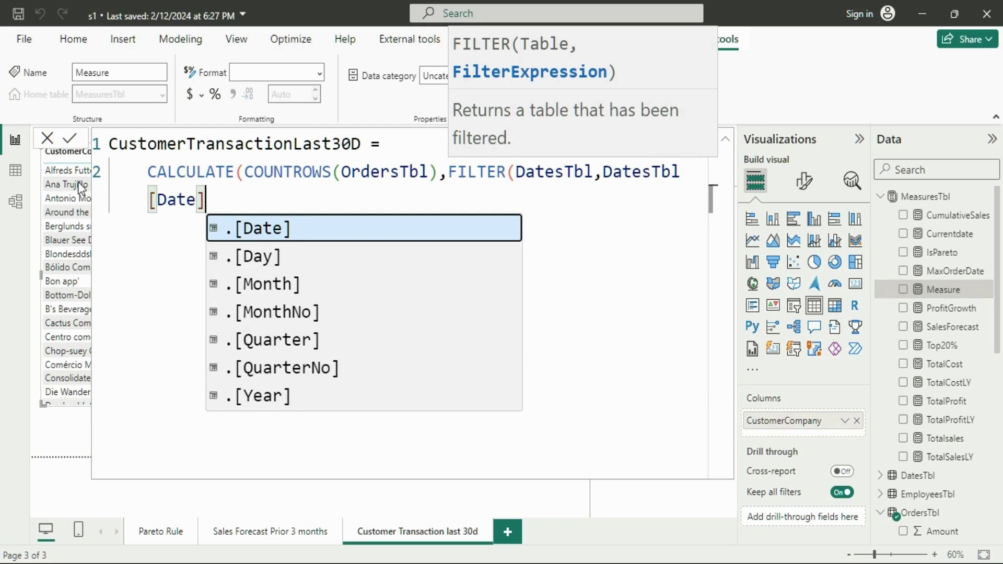
pyautogui.write('<=')
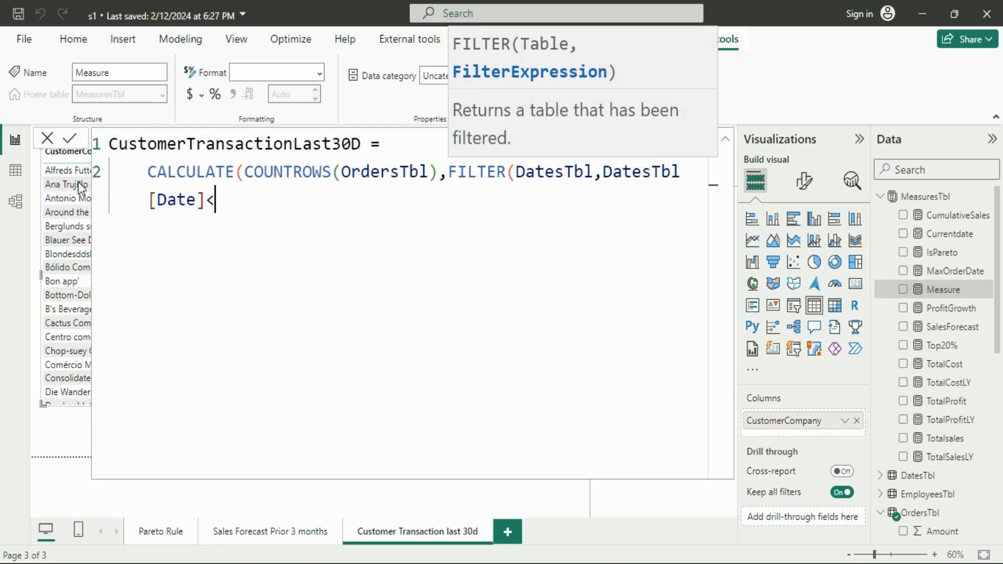
# Complete the first date condition with MAX(OrdersTbl[OrderDate]) as its upper limit
pyautogui.write('max')
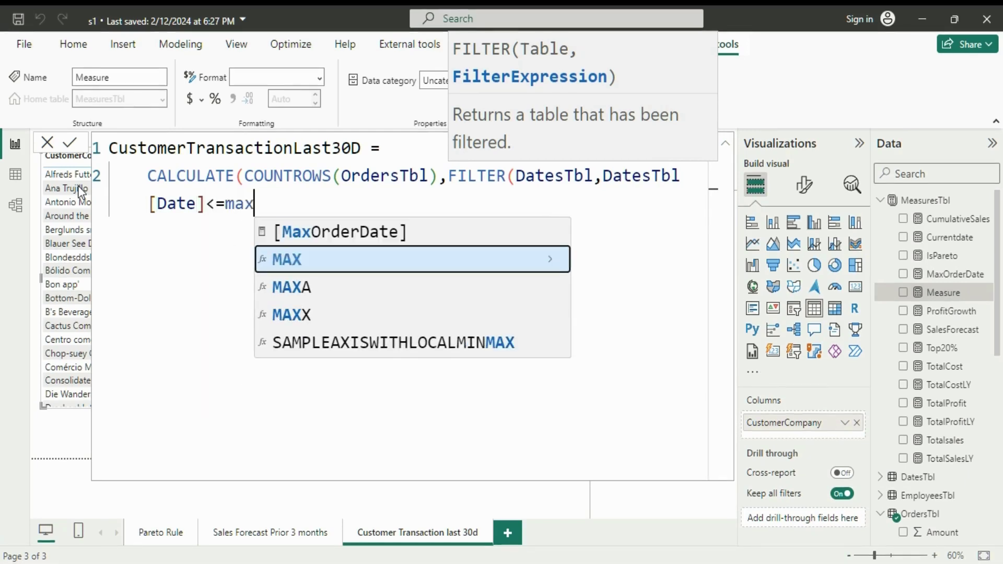
pyautogui.press('Tab')
pyautogui.write('order')
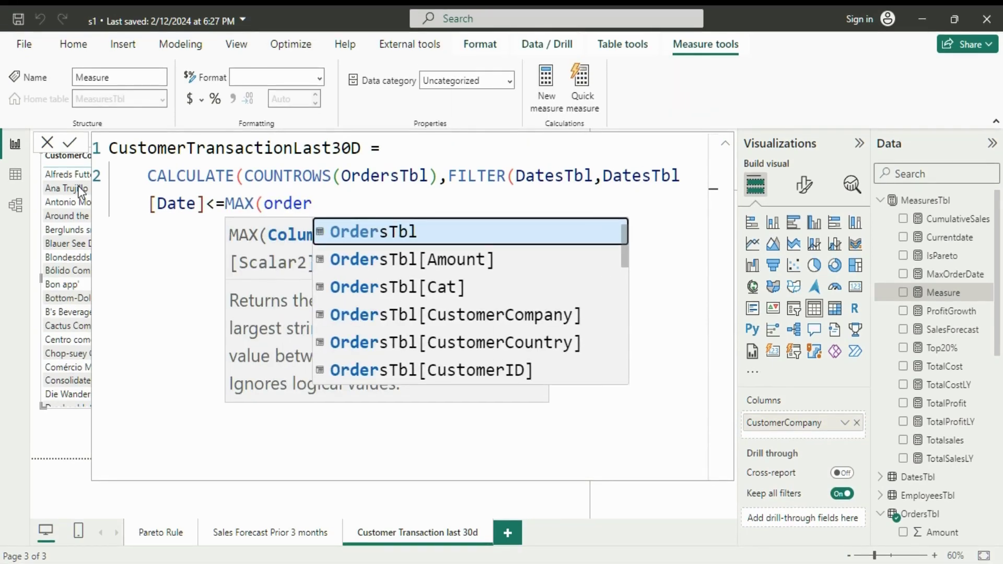
pyautogui.write('da')
pyautogui.press('Tab')
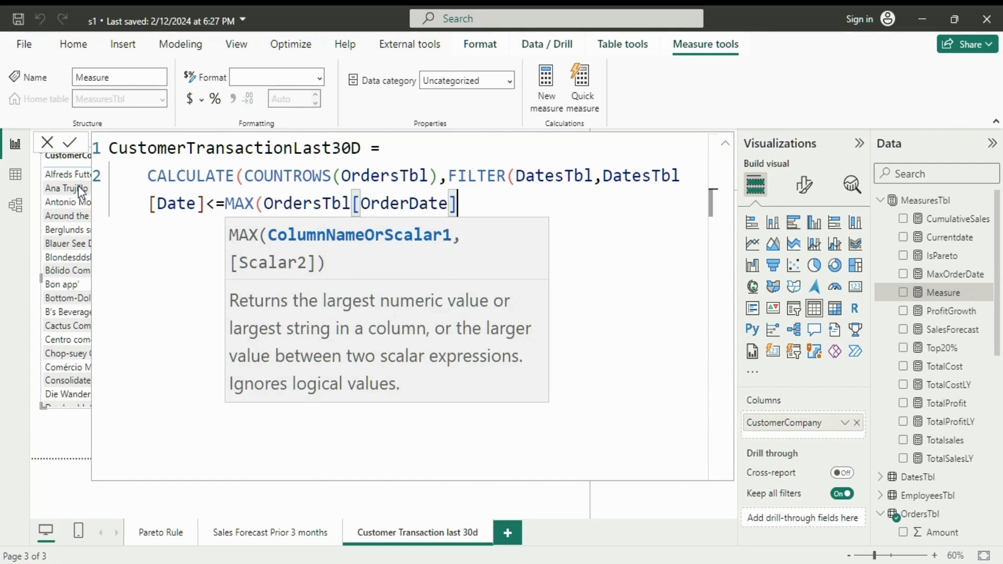
pyautogui.write(')')
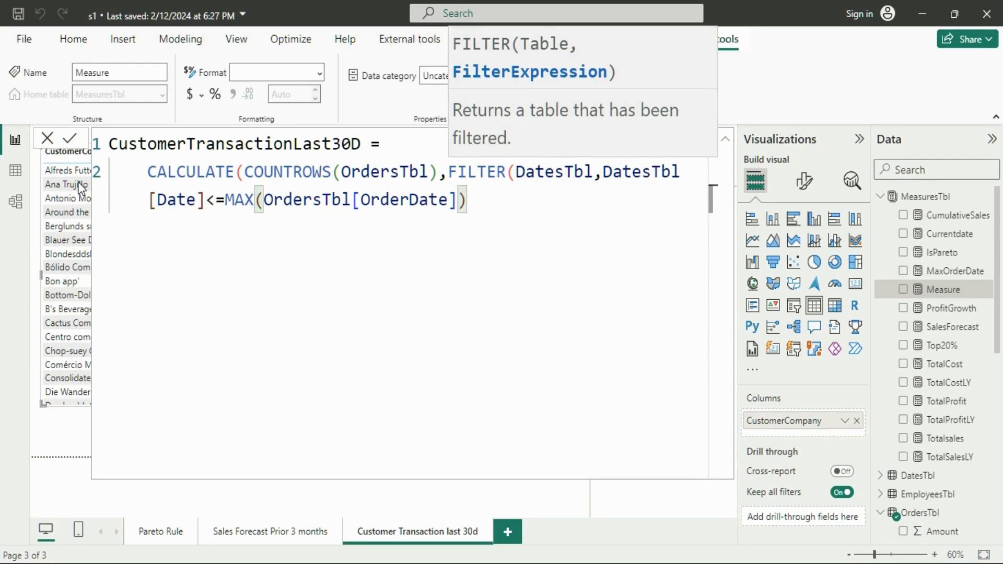
# Add a second filter condition joined by &&, starting with DatesTbl[Date] and the > operator
pyautogui.write('&& dates')
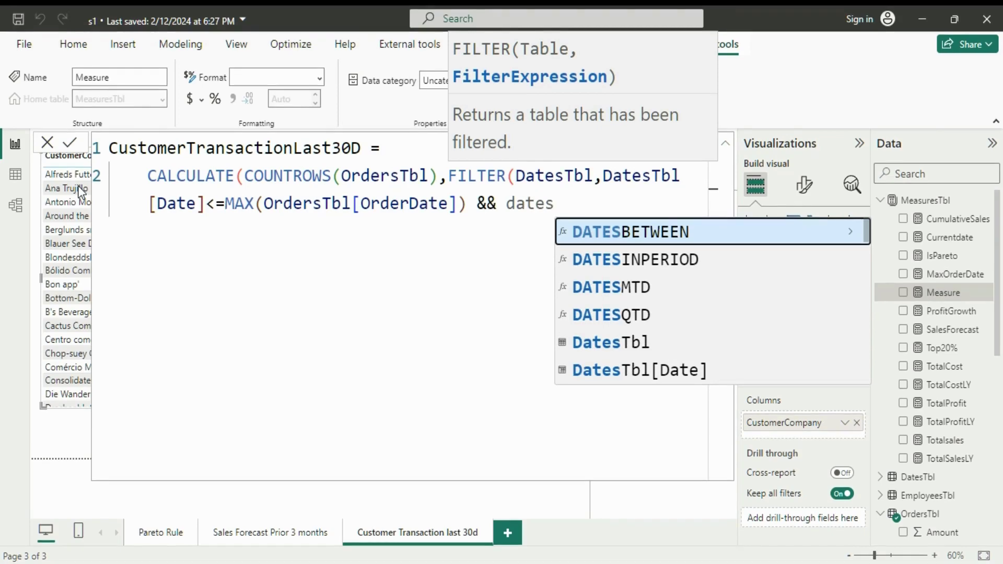
pyautogui.press('Down')
pyautogui.press('Down')
pyautogui.press('Down')
pyautogui.press('Down')
pyautogui.press('Down')
pyautogui.press('Tab')
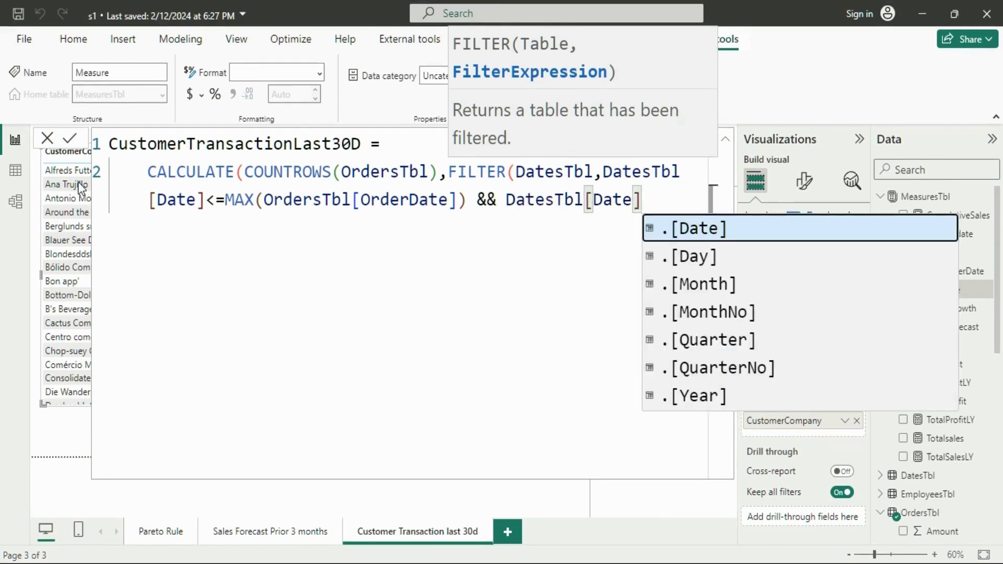
pyautogui.write('> ')
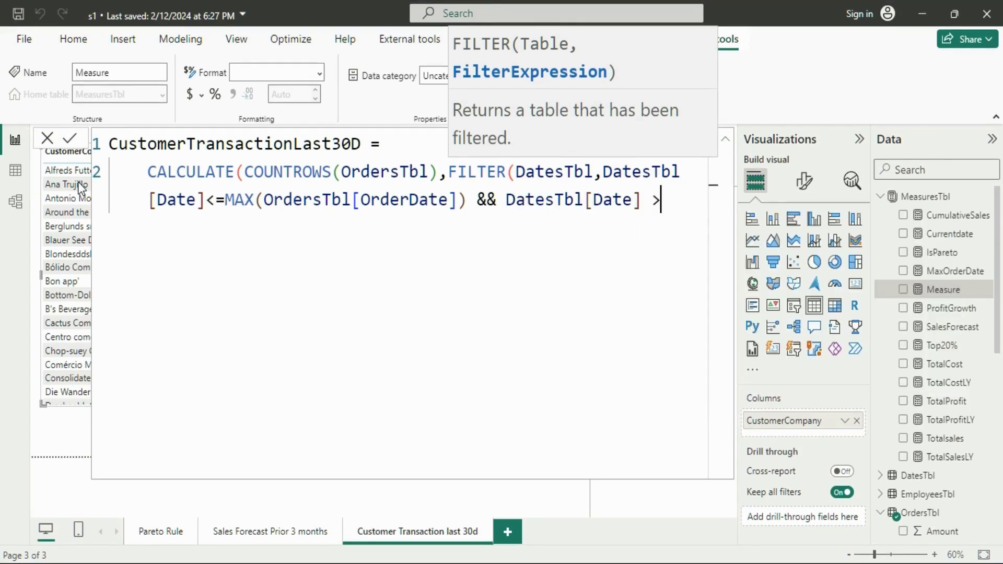
# Set the second condition's lower limit to MAX(OrdersTbl[OrderDate]) -30, close the FILTER and CALCULATE parentheses, and commit the measure
pyautogui.write('max')
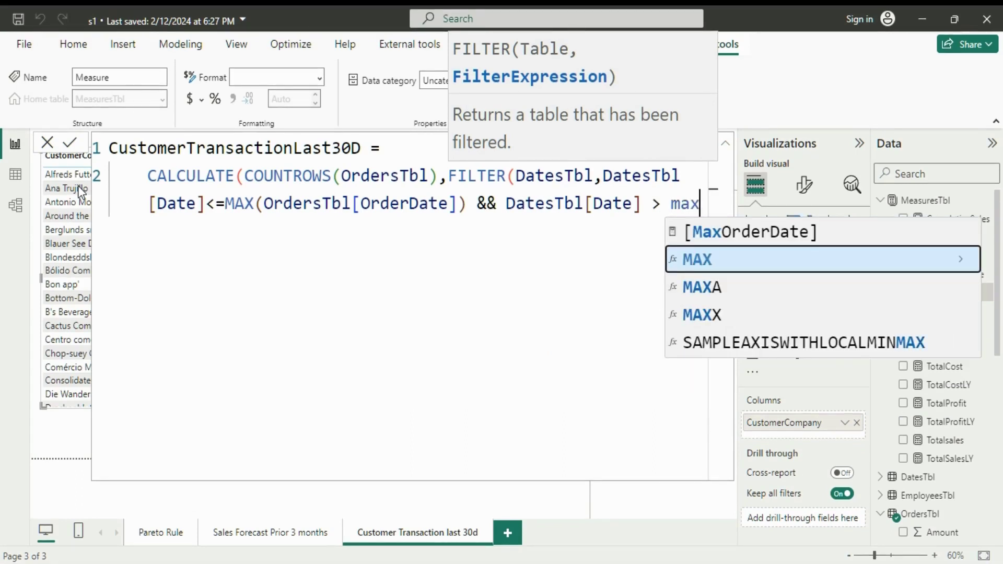
pyautogui.press('Tab')
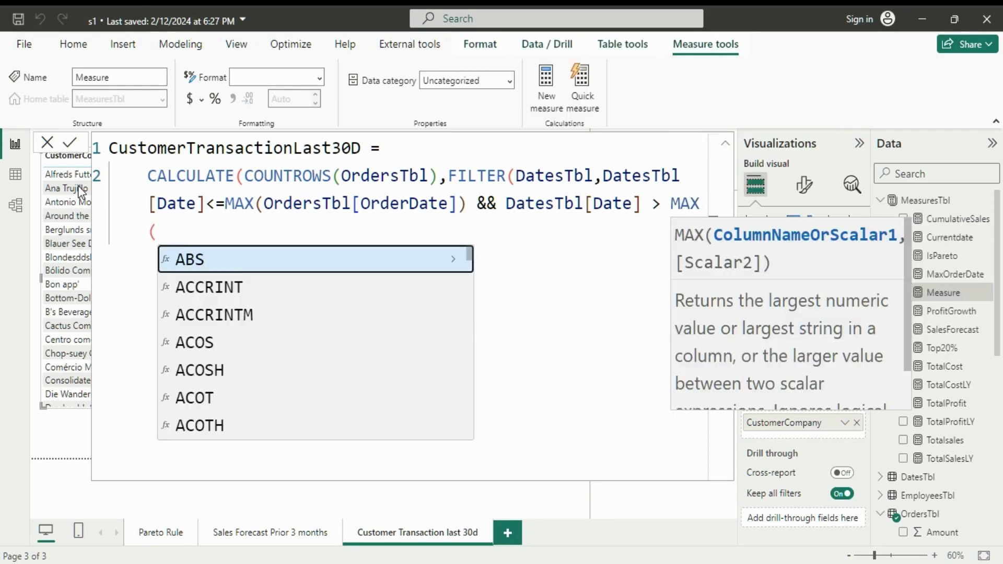
pyautogui.write('orderda')
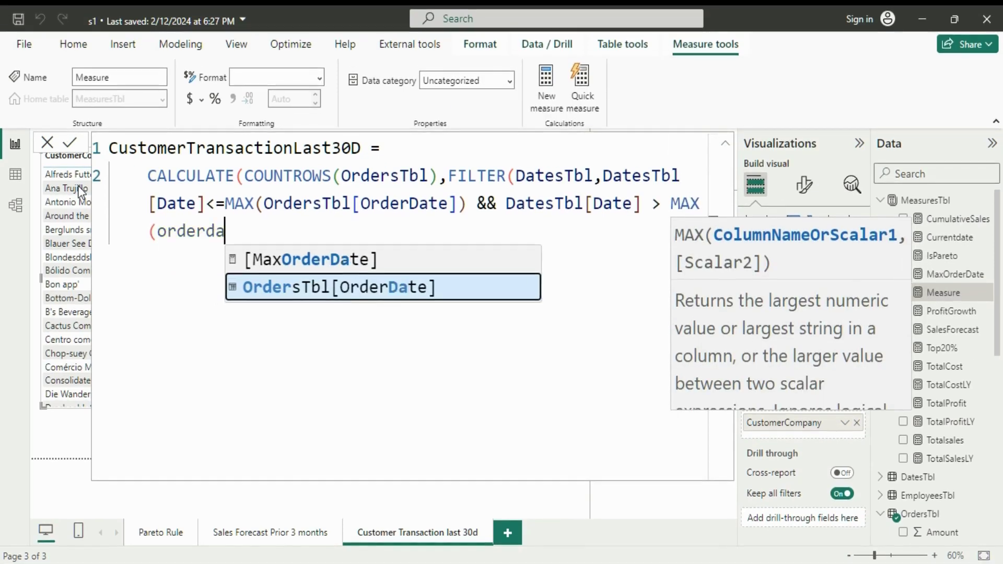
pyautogui.press('Tab')
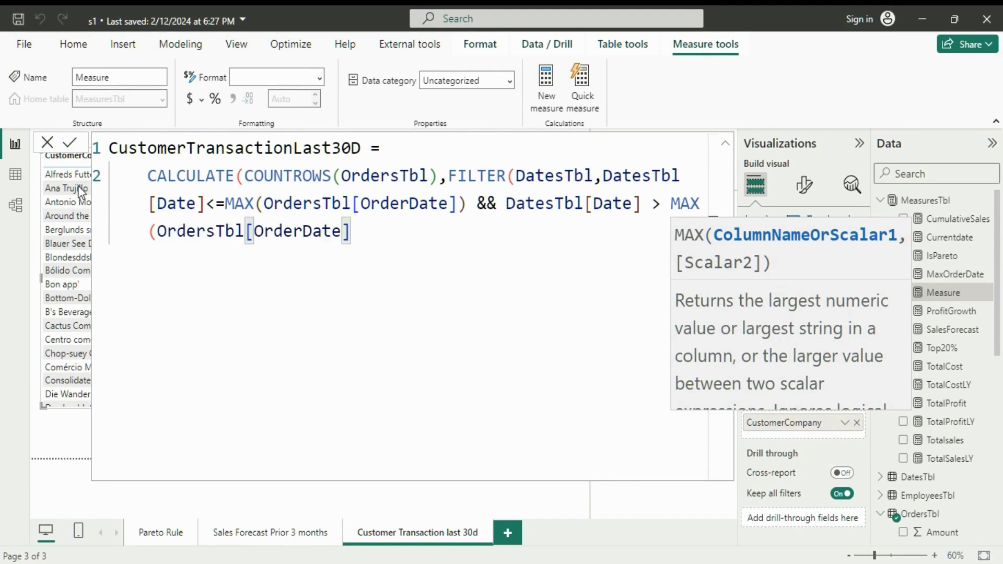
pyautogui.write(') -3')
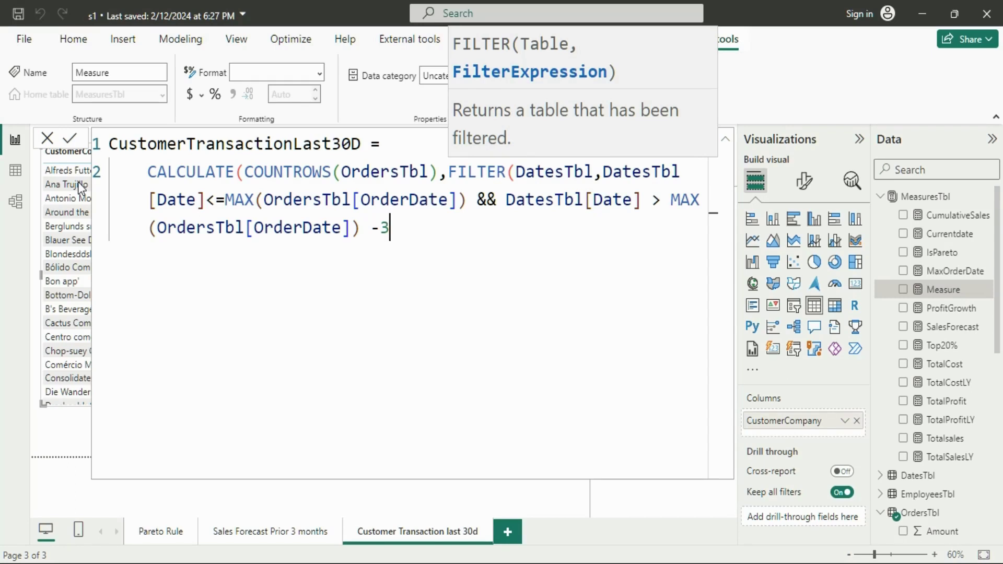
pyautogui.write('0)')
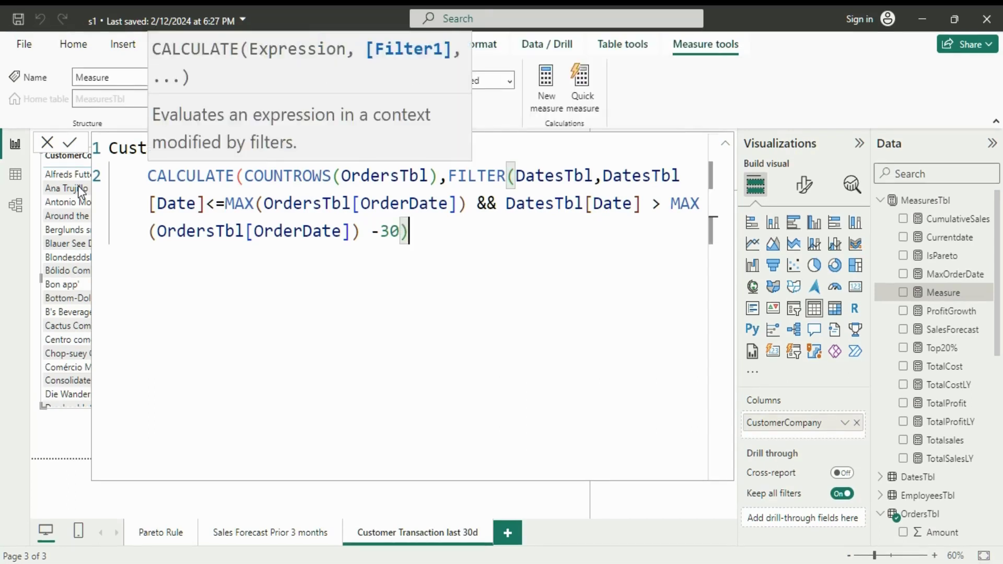
pyautogui.write(')')
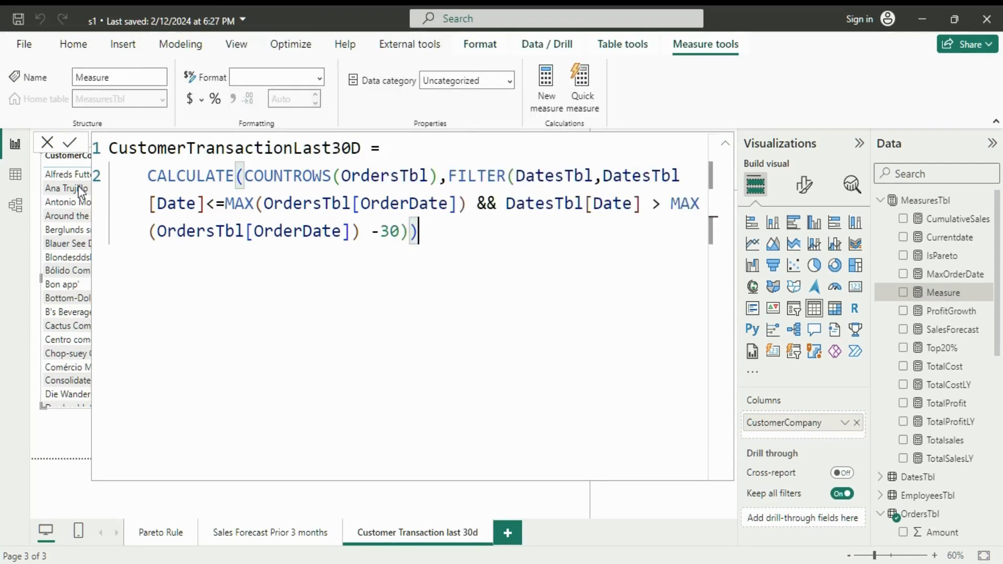
pyautogui.press('Return')
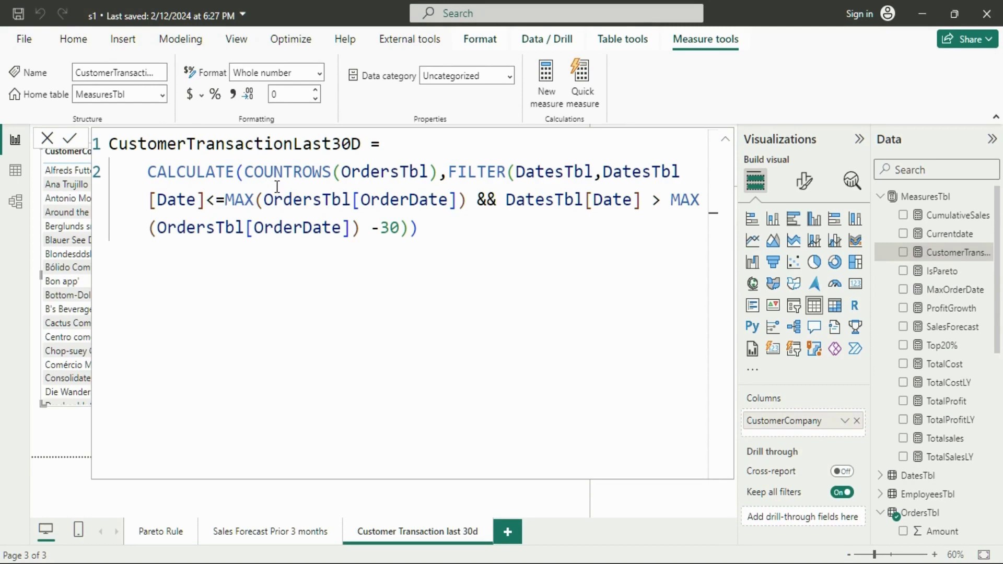
# Review the COUNTROWS expression, the FILTER arguments and the measure name in the CustomerTransactionLast30D formula
pyautogui.moveTo(247, 173); pyautogui.dragTo(439, 174)
pyautogui.click(347, 172)
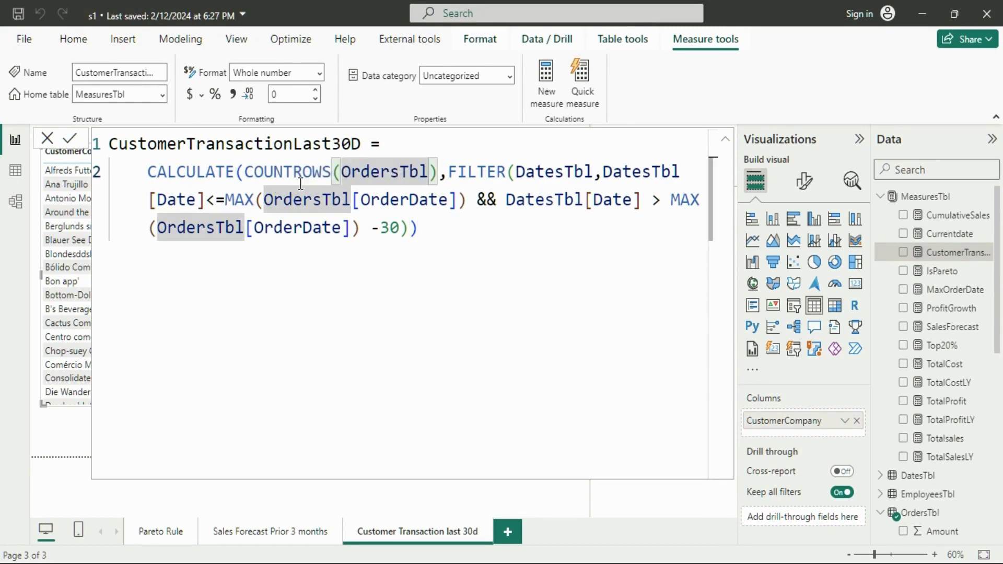
pyautogui.click(250, 172)
pyautogui.moveTo(250, 172); pyautogui.dragTo(439, 173)
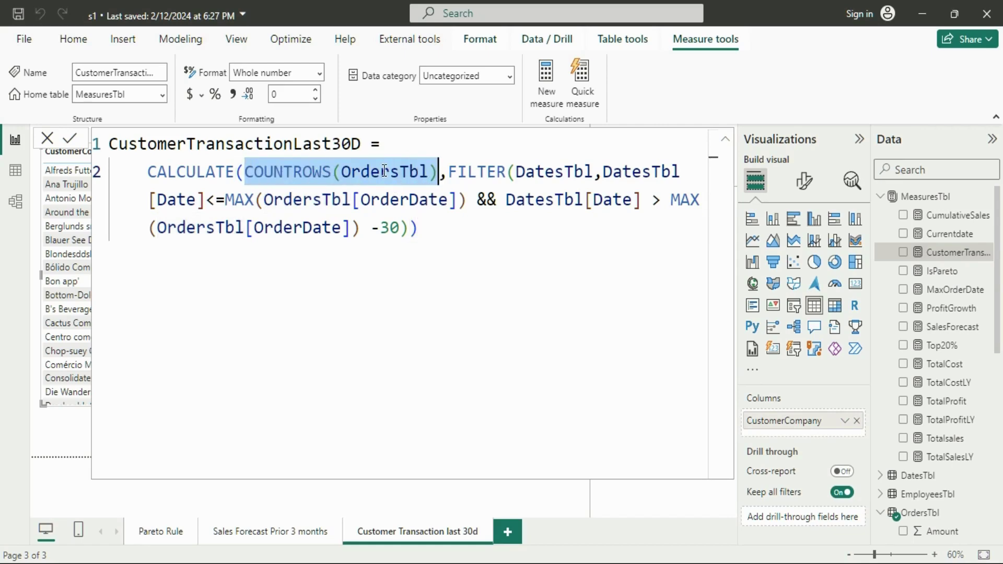
pyautogui.click(476, 172)
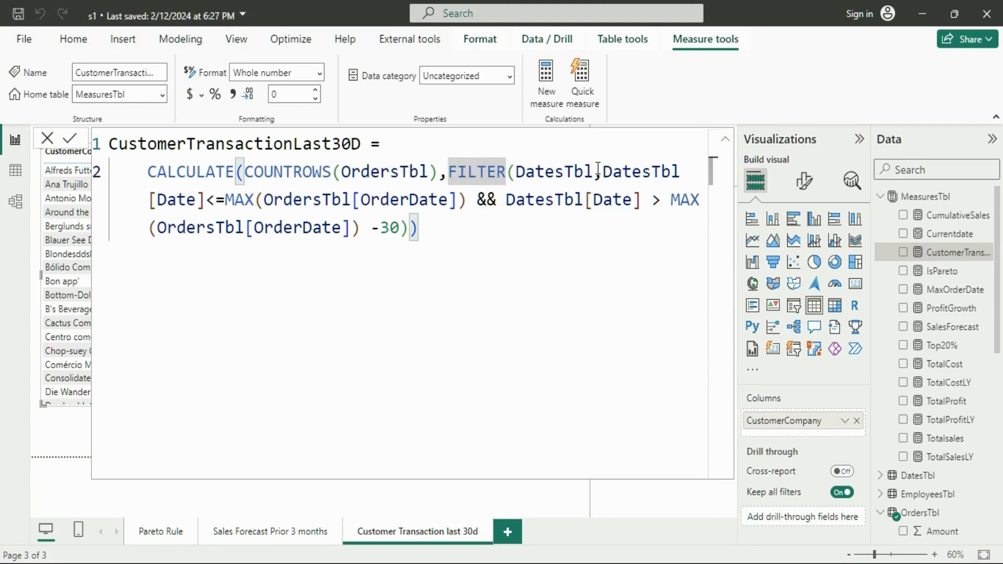
pyautogui.click(595, 172)
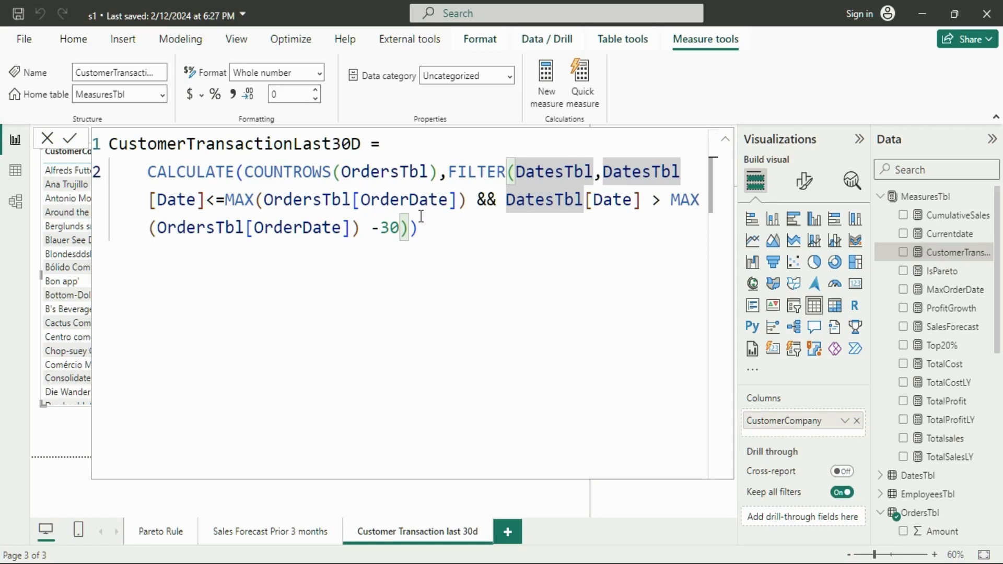
pyautogui.doubleClick(341, 144)
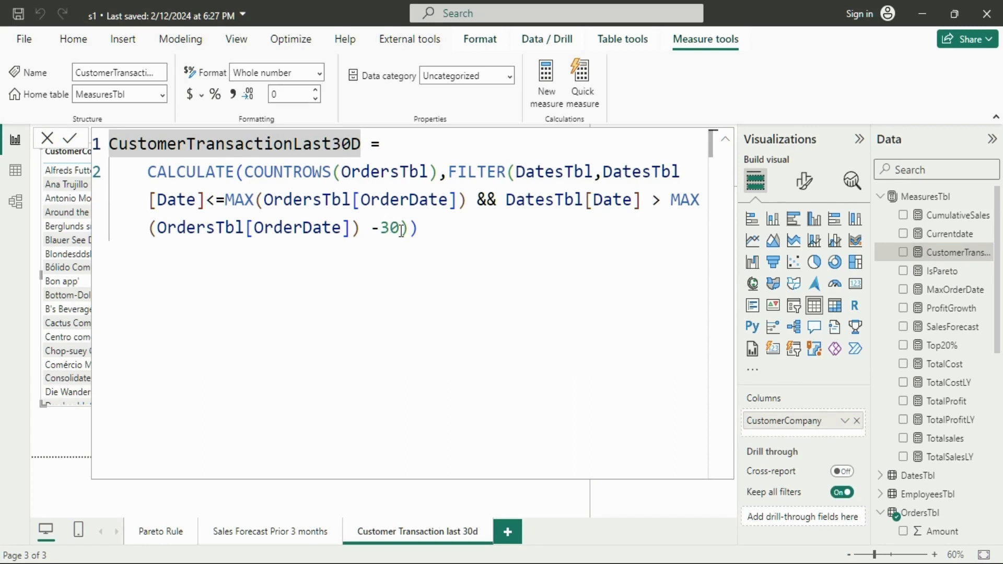
# Collapse the formula editor and add the CustomerTransactionLast30D measure to the CustomerCompany table
pyautogui.click(442, 237)
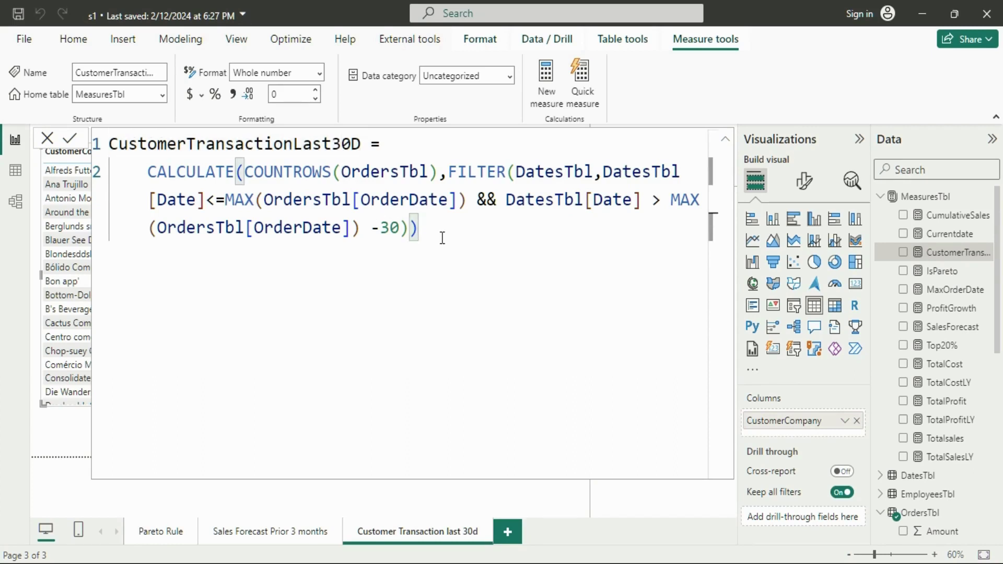
pyautogui.click(726, 144)
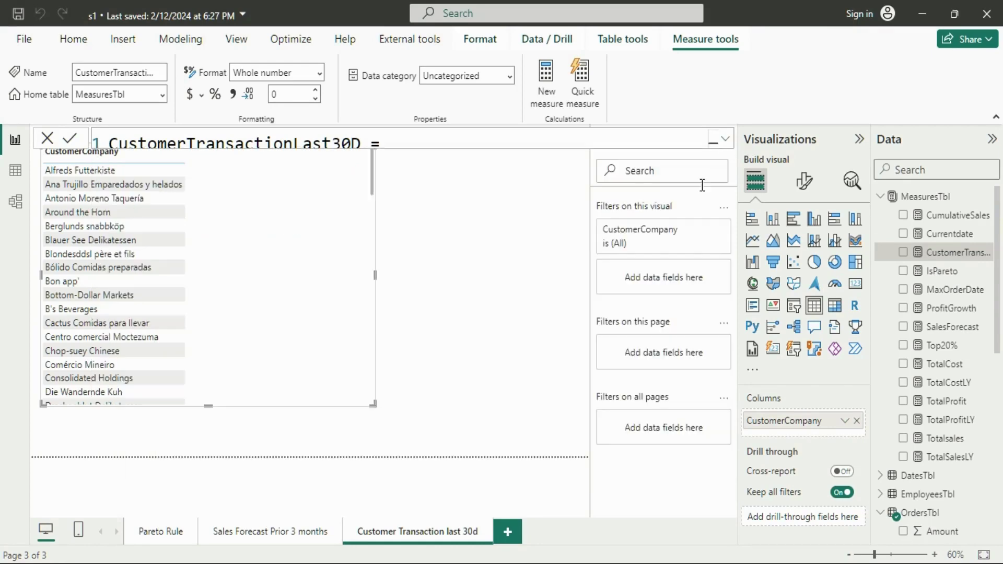
pyautogui.click(518, 266)
pyautogui.click(314, 262)
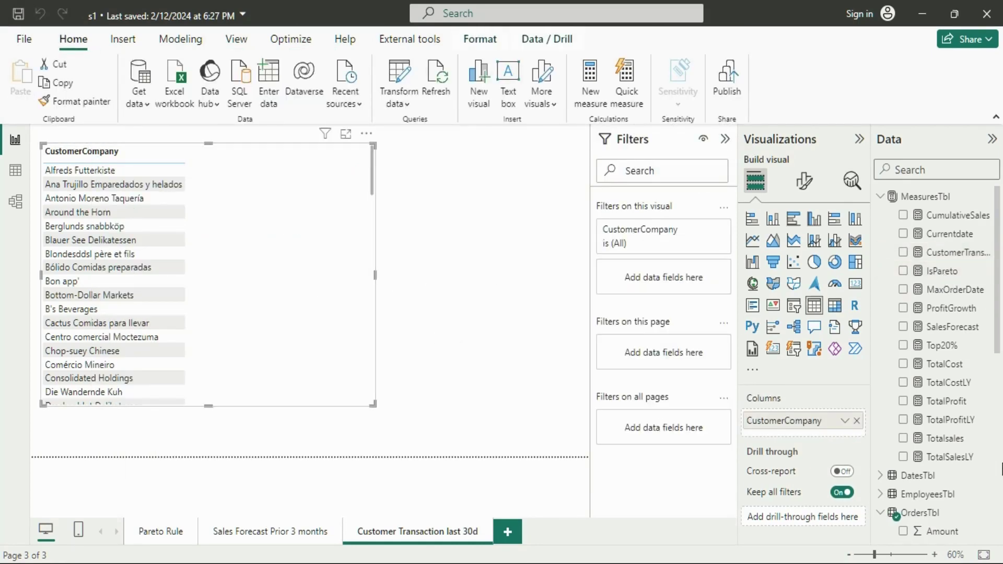
pyautogui.click(904, 253)
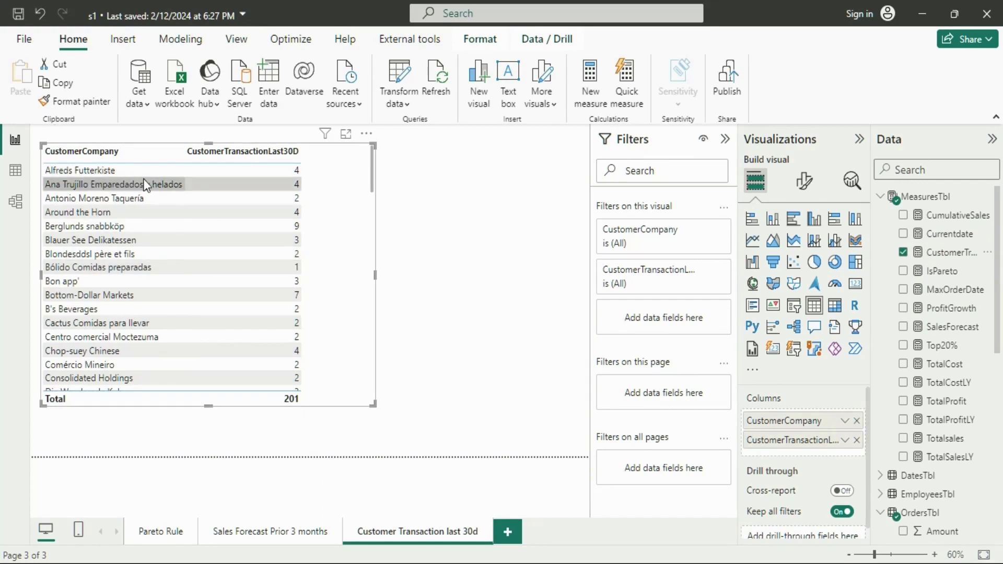
# Look through the customer table's rows to check each company's transaction count for the last 30 days
pyautogui.click(264, 186)
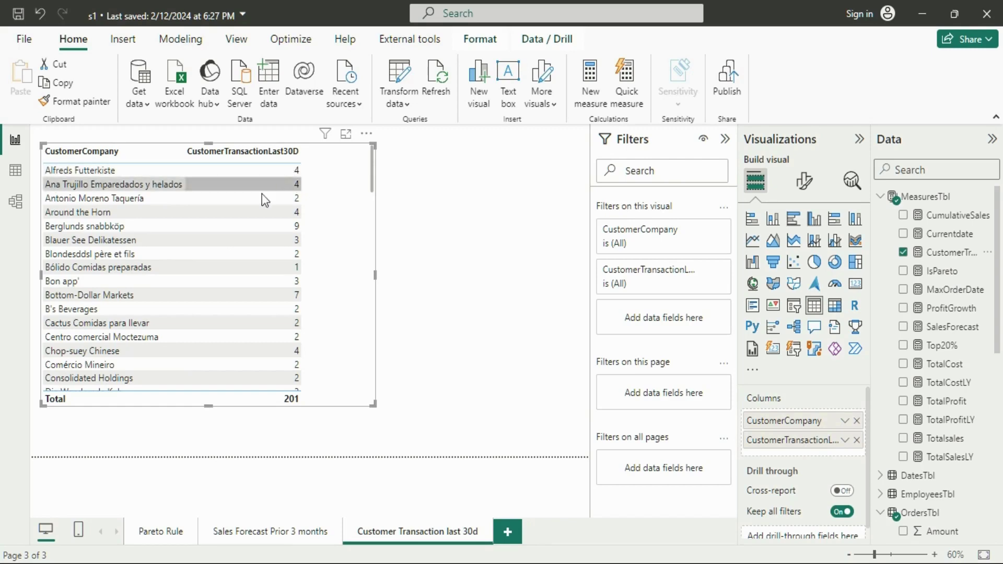
pyautogui.scroll(-10, 123, 241)
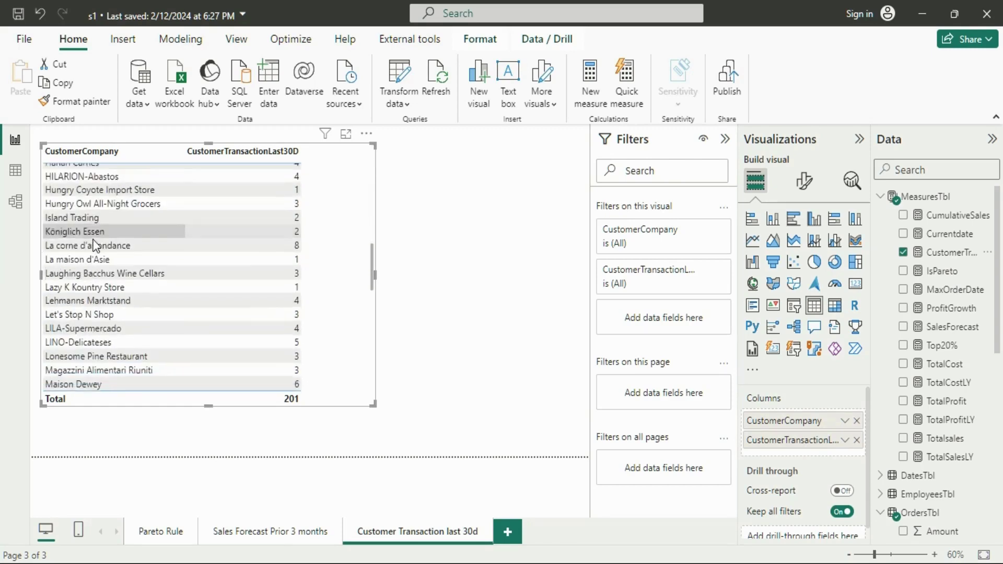
pyautogui.scroll(-5, 94, 246)
pyautogui.scroll(6, 318, 275)
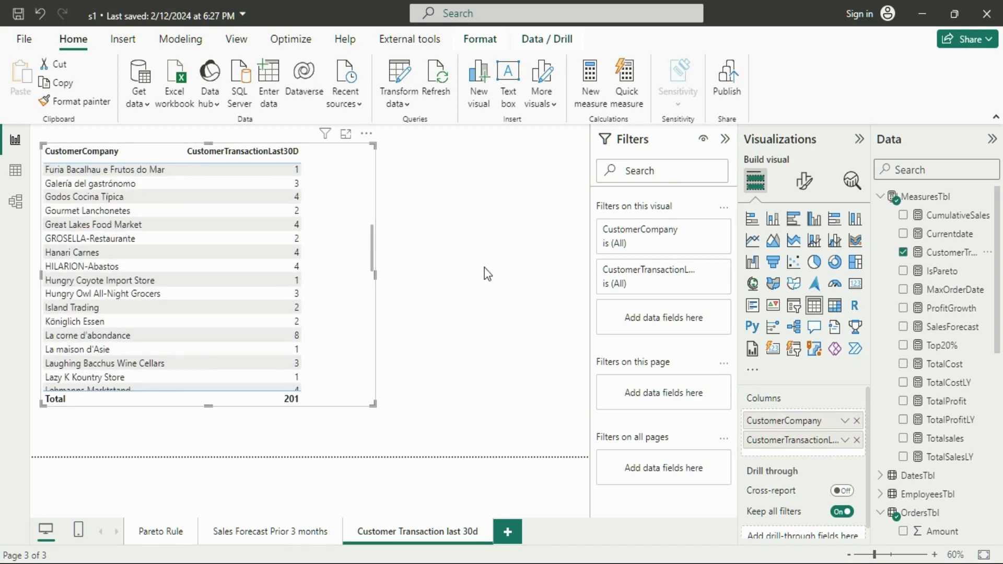